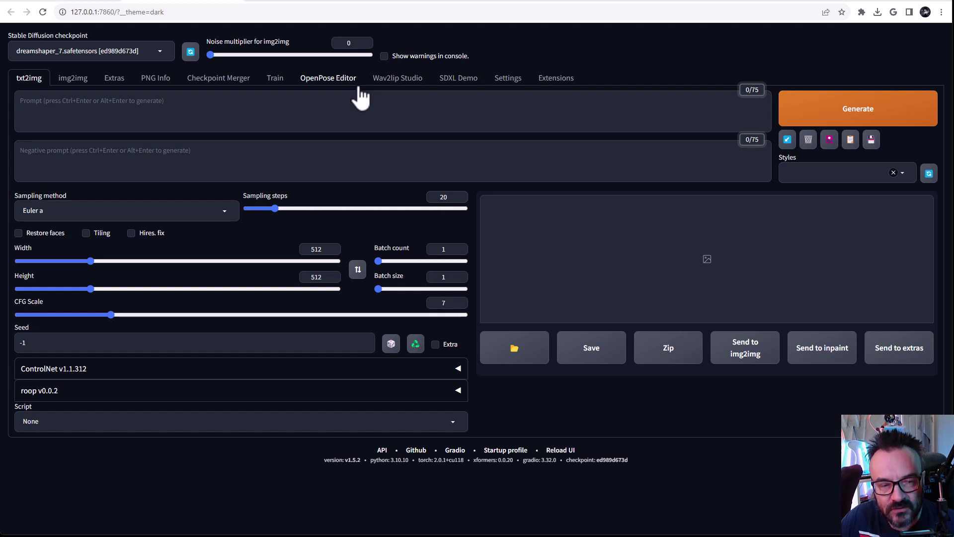
# Load the available-extensions index with installed ones shown and search it for 'roop'
pyautogui.click(556, 78)
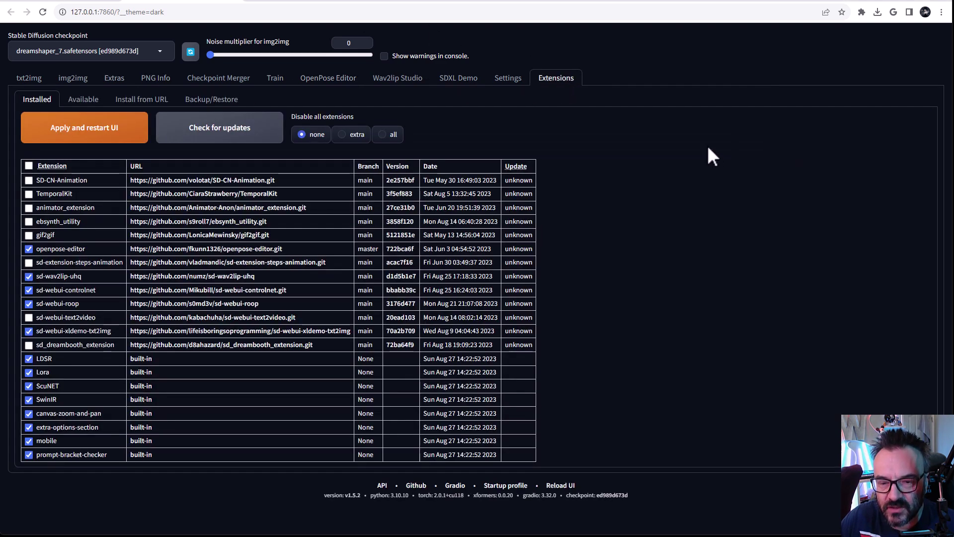
pyautogui.click(83, 99)
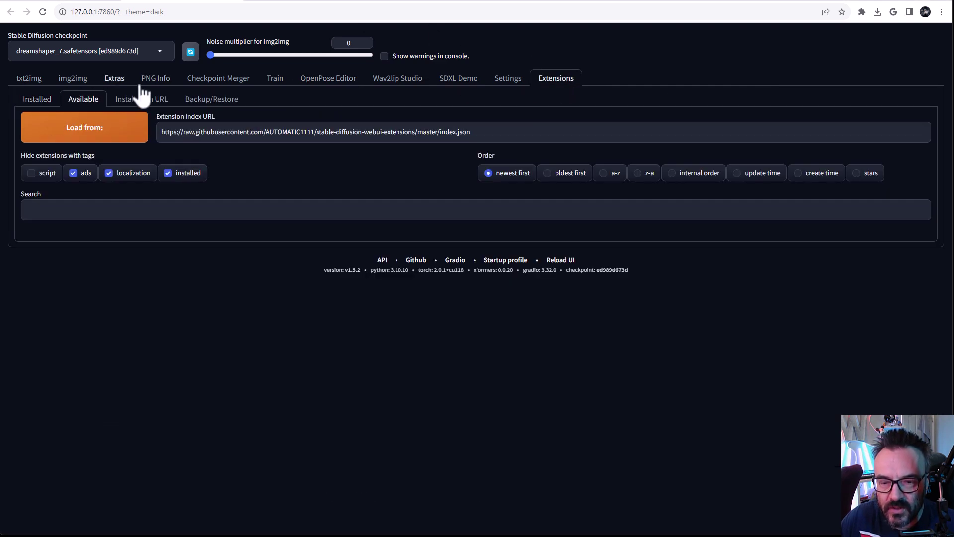
pyautogui.click(119, 127)
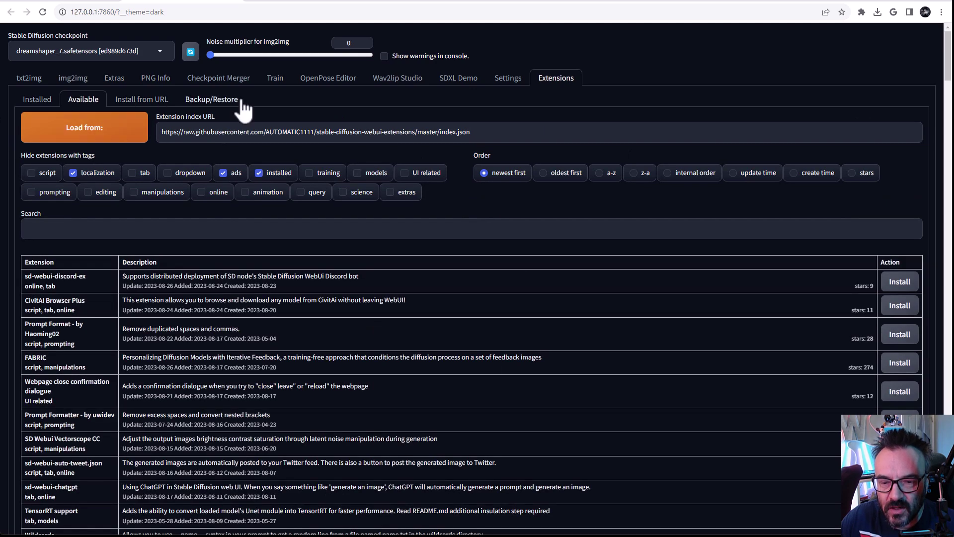
pyautogui.click(260, 173)
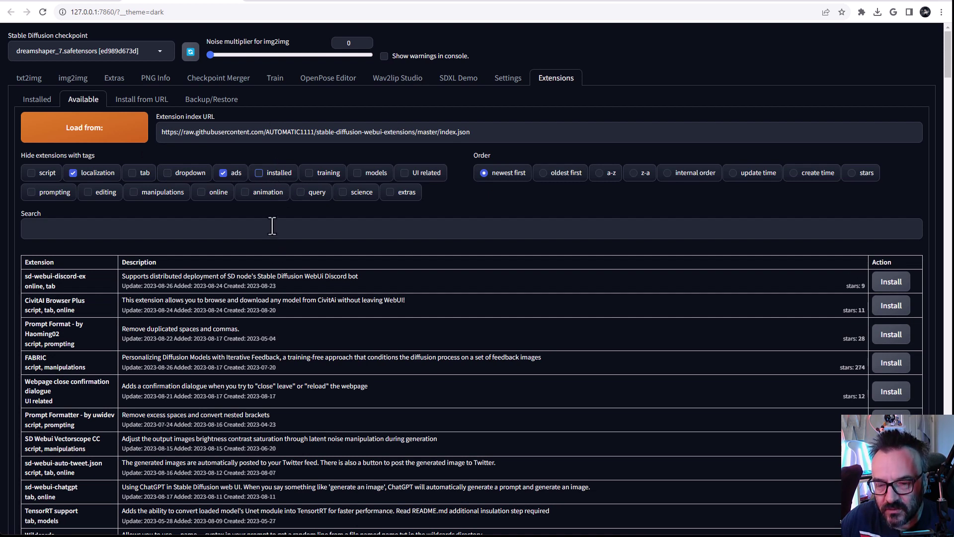
pyautogui.click(159, 229)
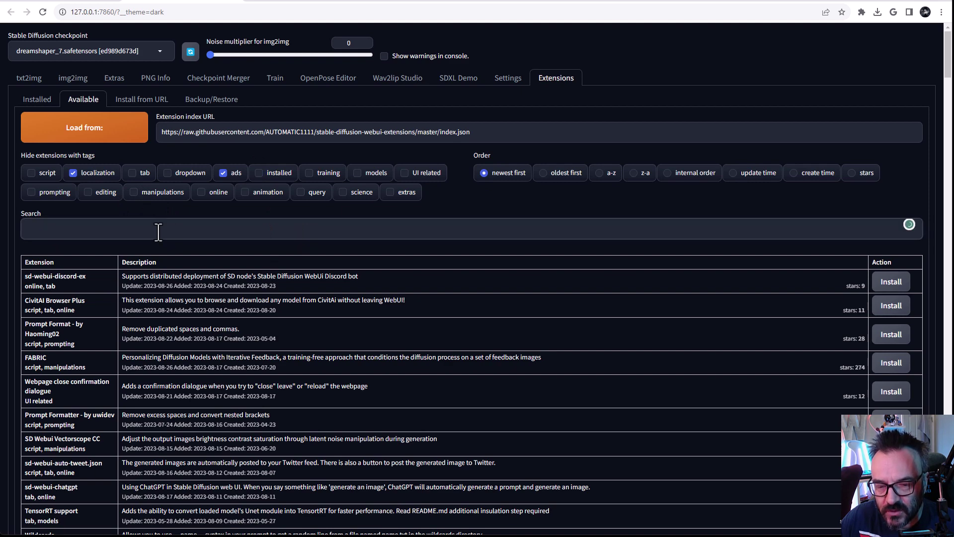
pyautogui.write('roop')
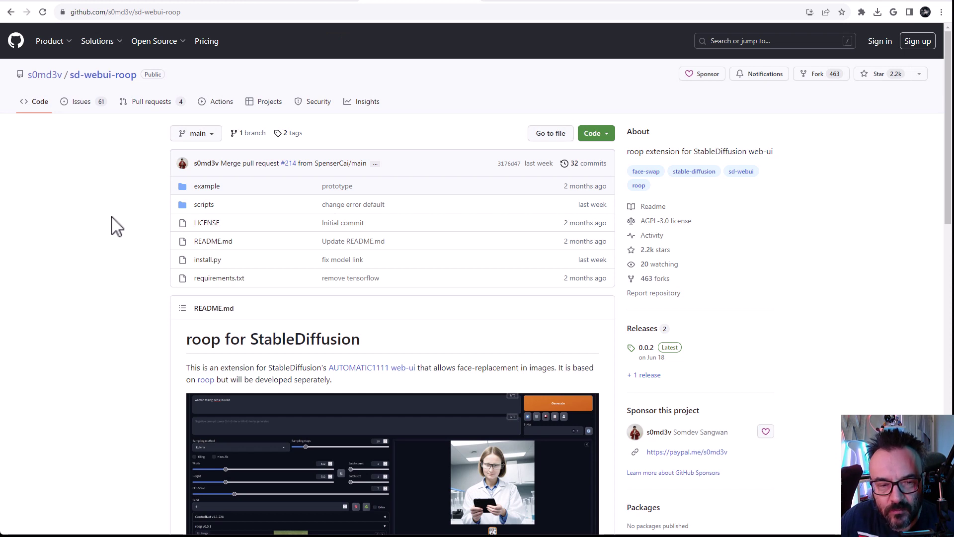
pyautogui.scroll(-1, 116, 227)
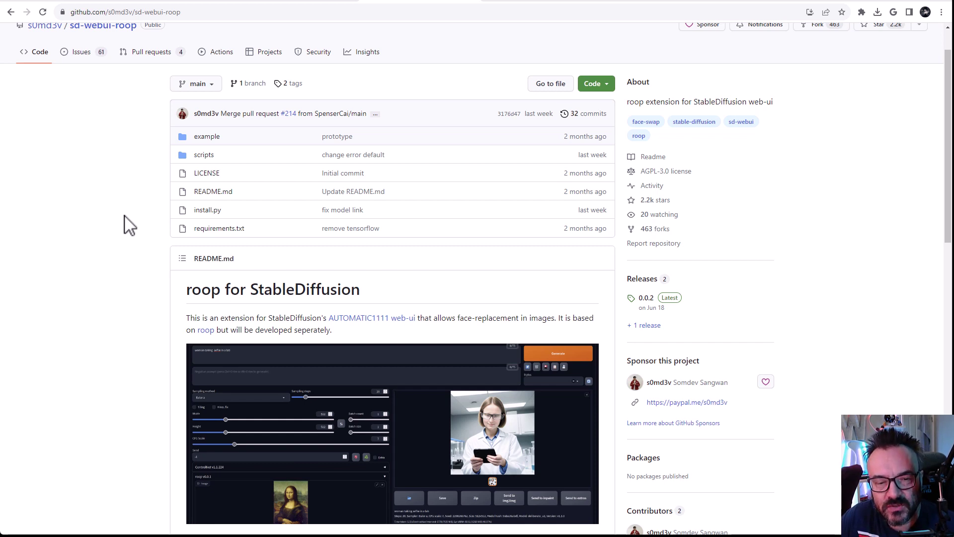
pyautogui.scroll(-4, 151, 216)
pyautogui.scroll(1, 151, 216)
pyautogui.scroll(-3, 151, 216)
pyautogui.scroll(-1, 157, 217)
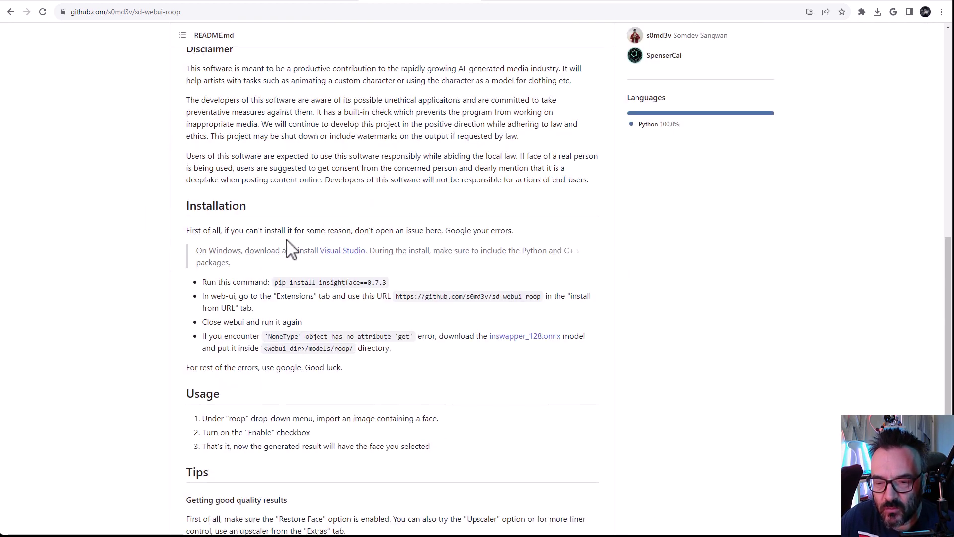
# Check the Visual Studio requirement and view its downloads page, then return to the README
pyautogui.moveTo(315, 250); pyautogui.dragTo(367, 251)
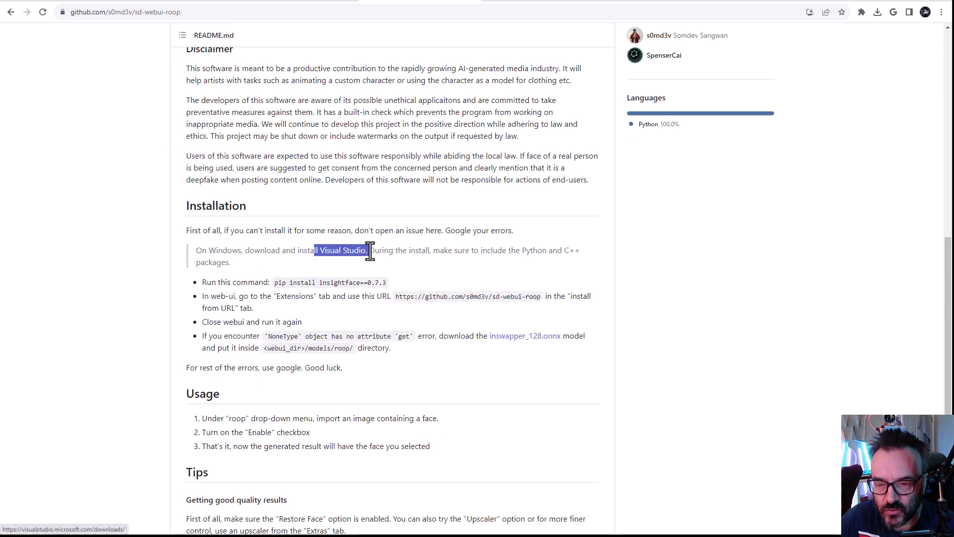
pyautogui.click(286, 3)
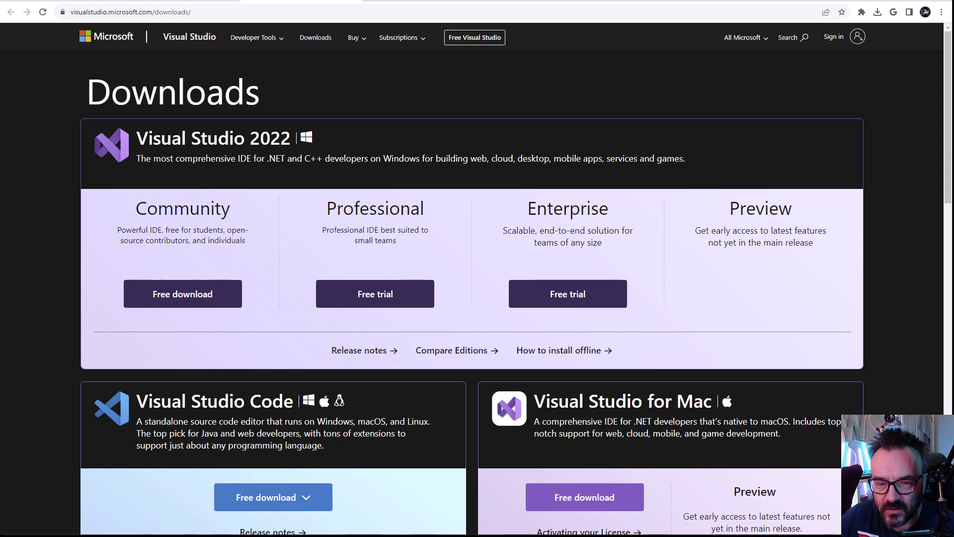
pyautogui.hotkey('ctrl', 'Tab')
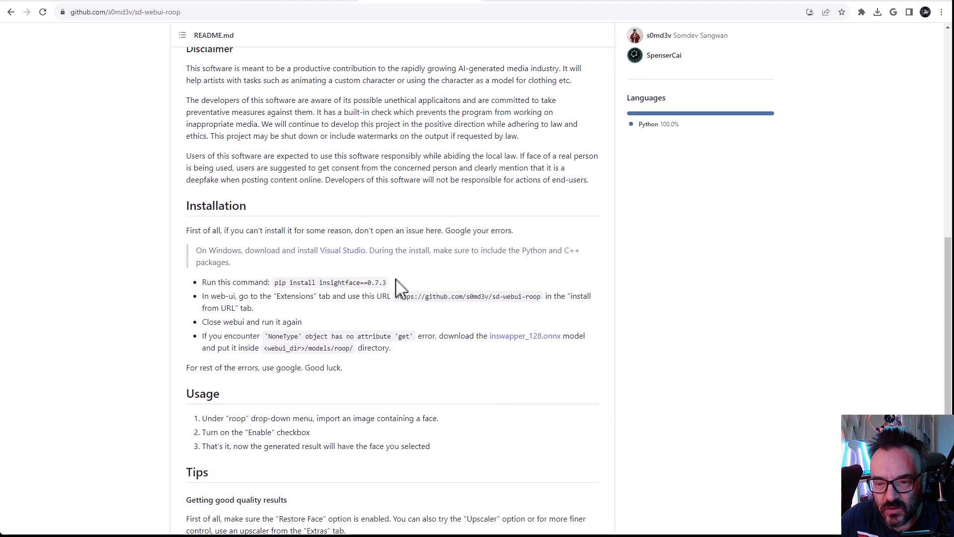
# Highlight the insightface pip command, the web-ui installation step and the opening notes
pyautogui.moveTo(388, 282); pyautogui.dragTo(275, 283)
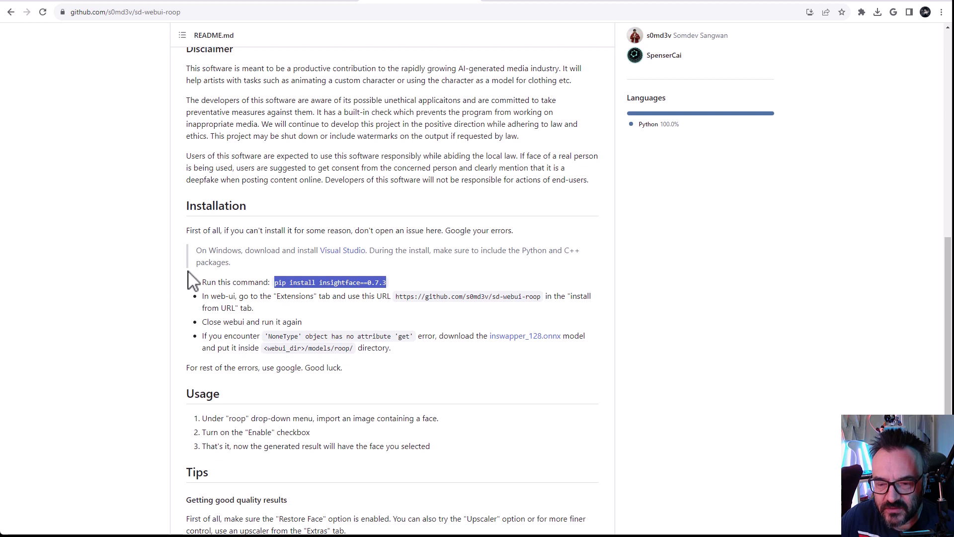
pyautogui.moveTo(202, 296)
pyautogui.mouseDown()
pyautogui.moveTo(364, 343)
pyautogui.moveTo(601, 341)
pyautogui.moveTo(602, 352)
pyautogui.mouseUp()
pyautogui.click(662, 324)
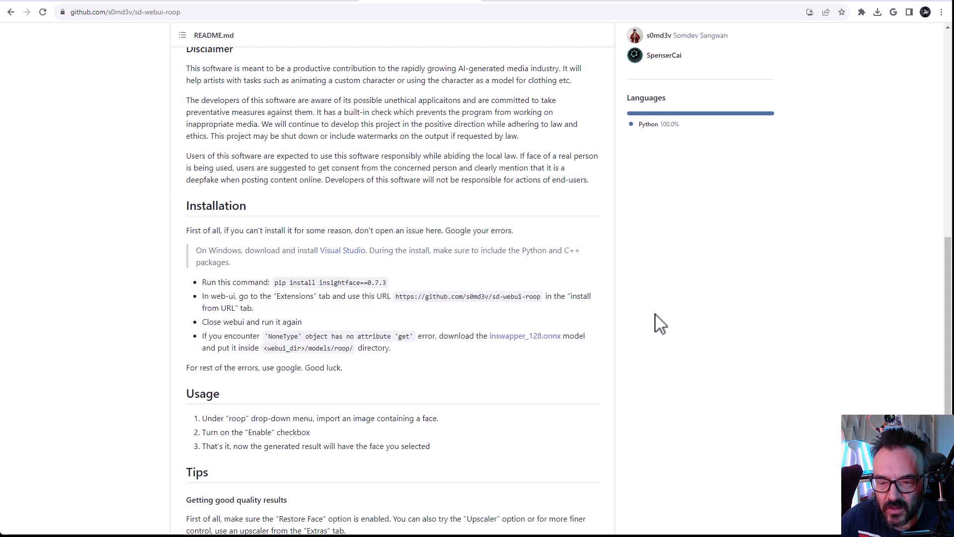
pyautogui.moveTo(184, 229); pyautogui.dragTo(180, 376)
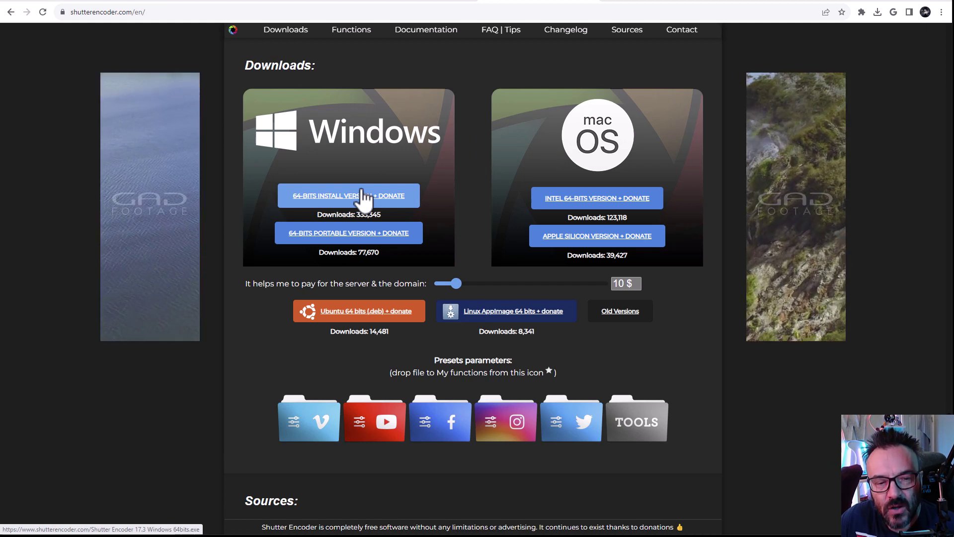
# Show the Shutter Encoder application, then return to the web UI's extensions page
pyautogui.hotkey('alt', 'Tab')
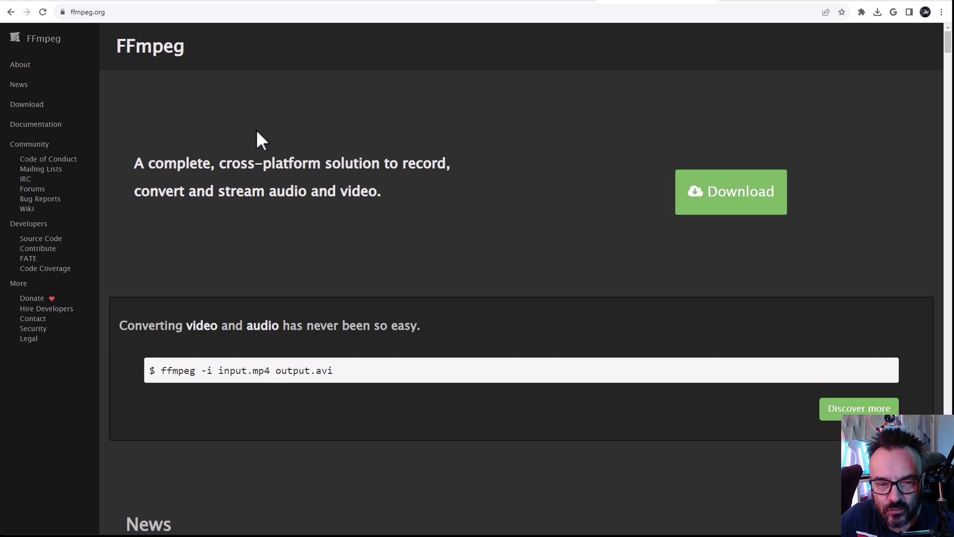
pyautogui.hotkey('ctrl', 'Tab')
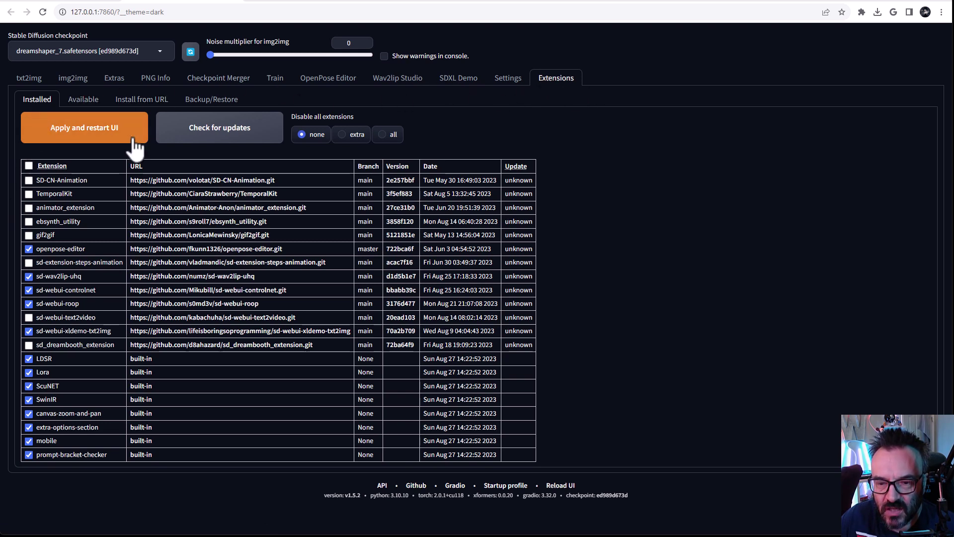
# Check extensions for updates, view the console restart, and peek at the roop v0.0.2 options in txt2img
pyautogui.click(225, 135)
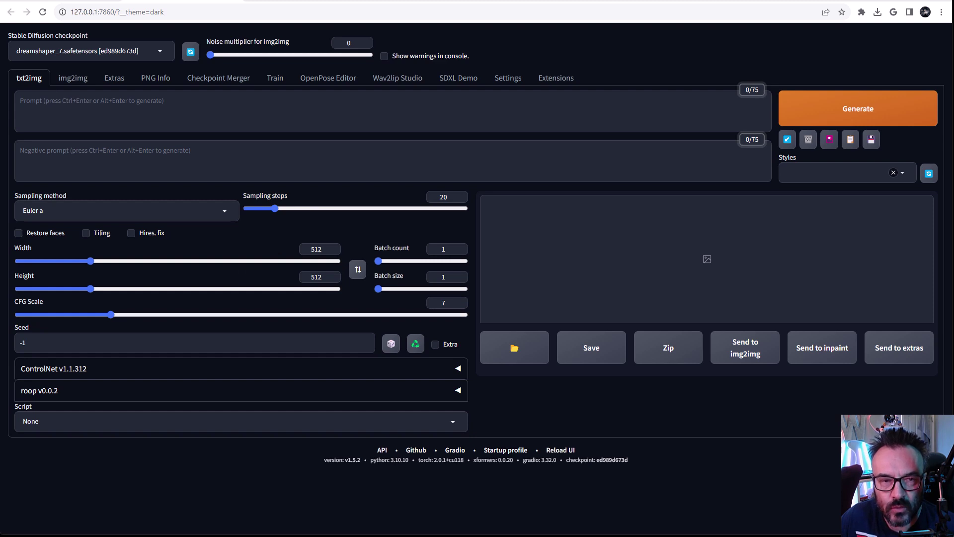
pyautogui.moveTo(403, 102); pyautogui.dragTo(346, 162)
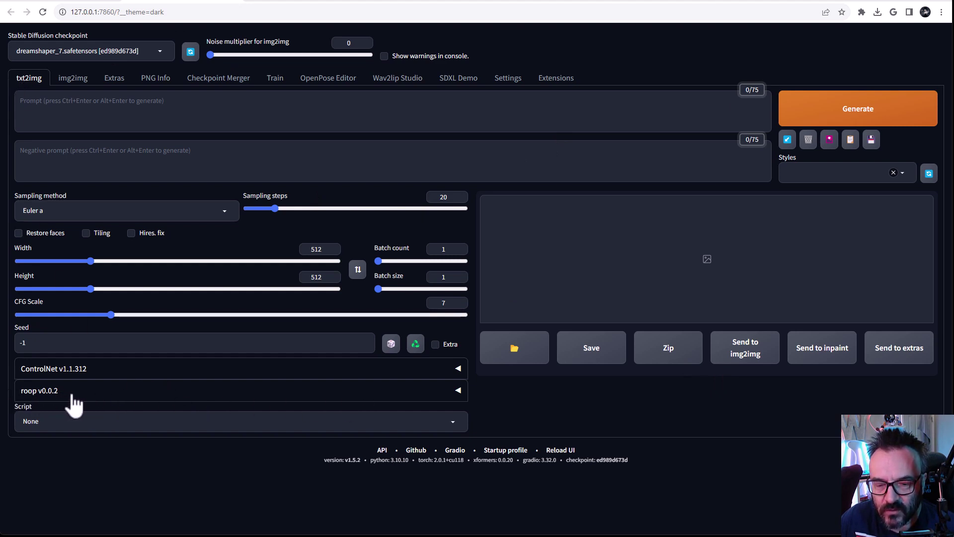
pyautogui.click(458, 390)
pyautogui.scroll(-4, 467, 395)
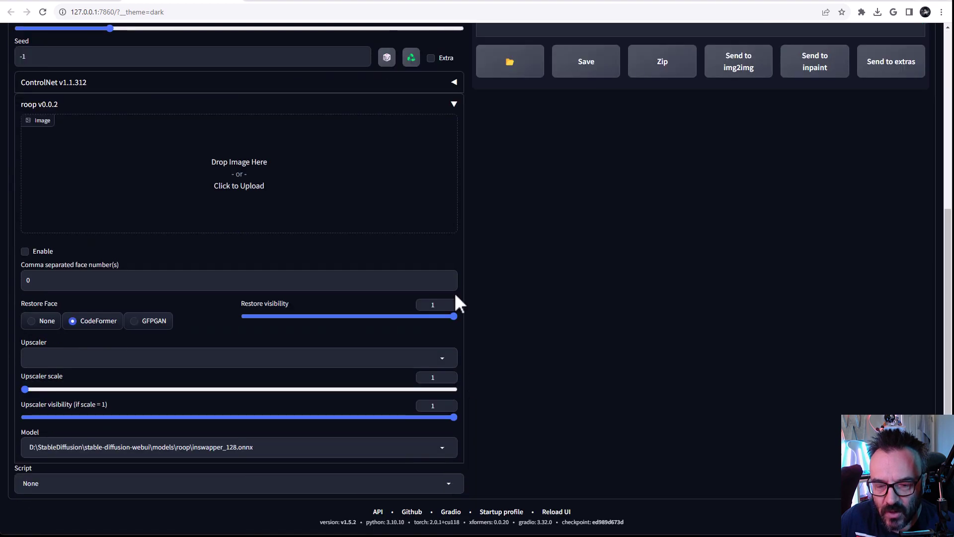
pyautogui.scroll(5, 371, 408)
pyautogui.scroll(2, 372, 409)
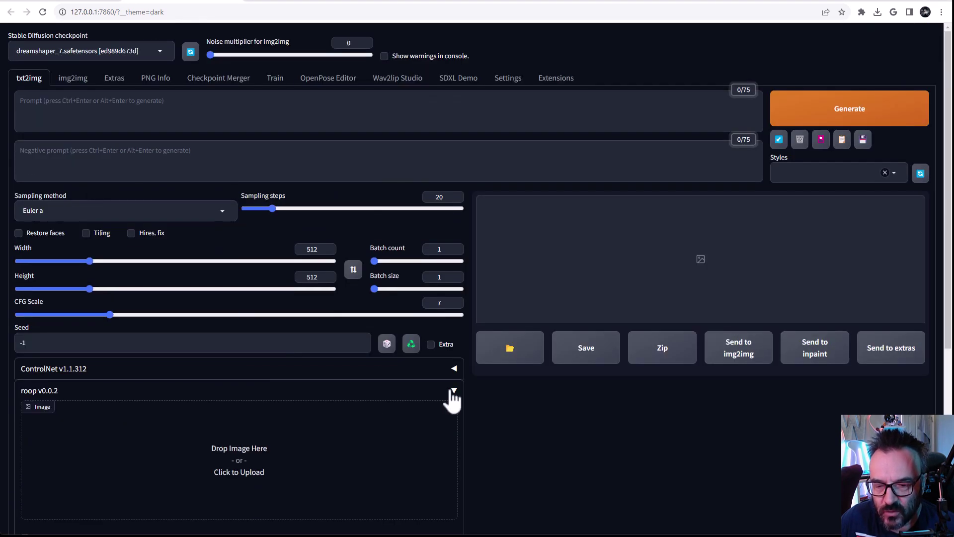
pyautogui.click(453, 391)
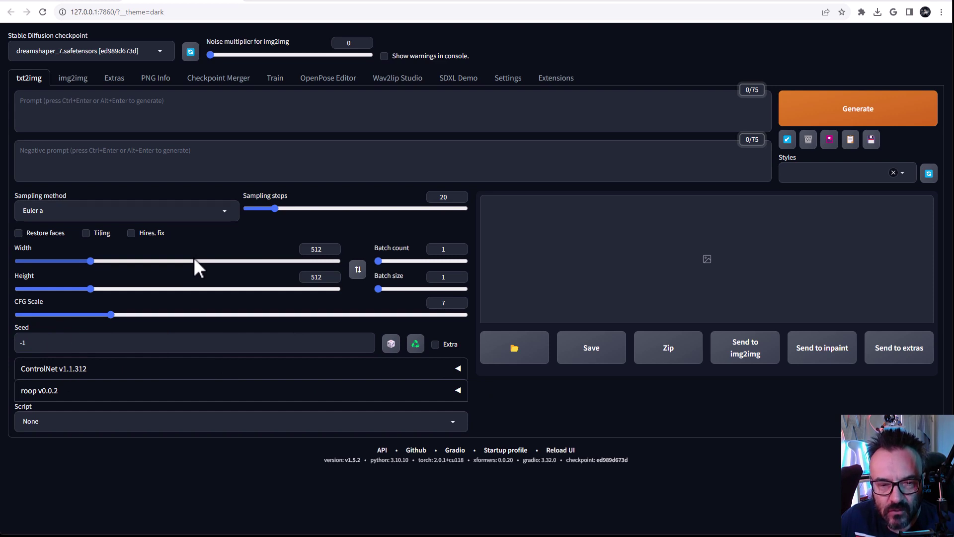
# Load the kitchen frame into img2img and fill the prompt via Interrogate CLIP
pyautogui.click(72, 78)
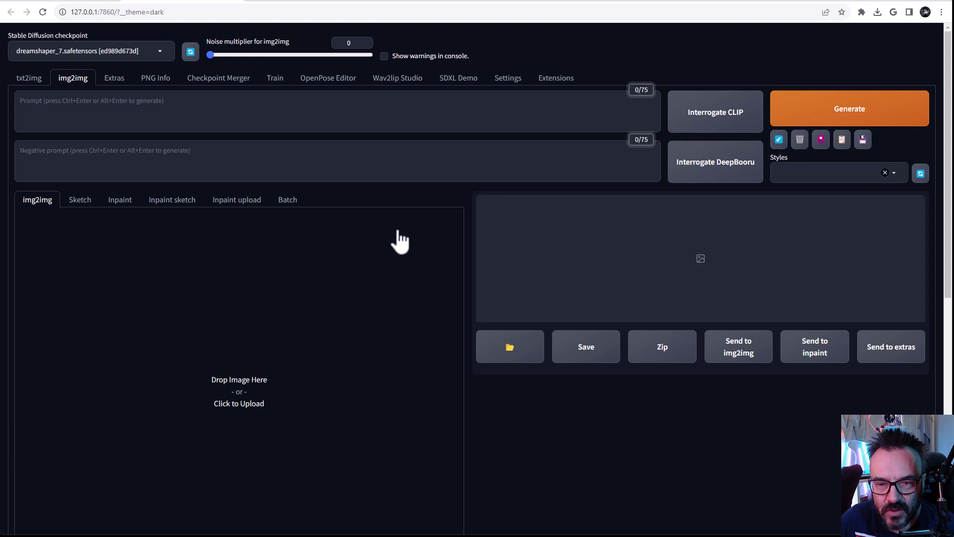
pyautogui.scroll(-1, 382, 257)
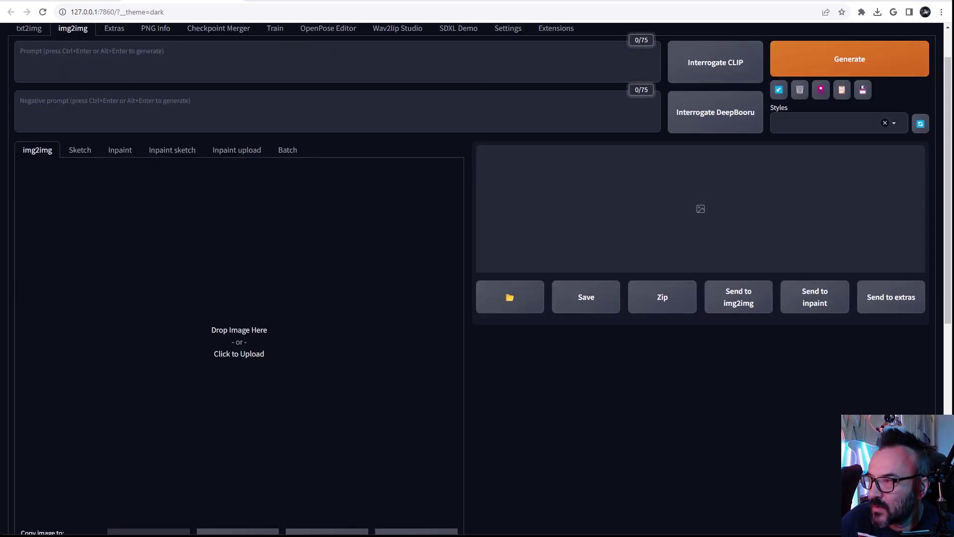
pyautogui.moveTo(390, 266); pyautogui.dragTo(263, 295)
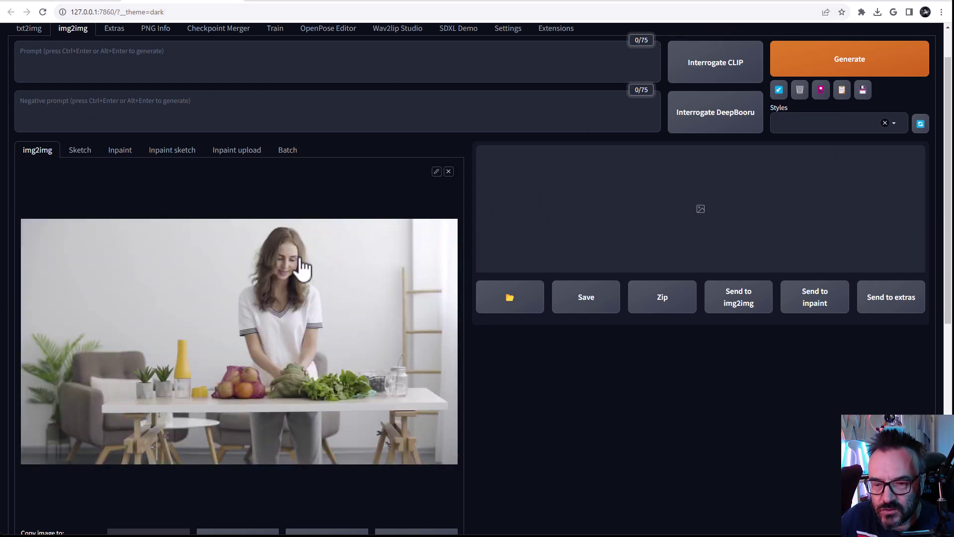
pyautogui.scroll(2, 368, 222)
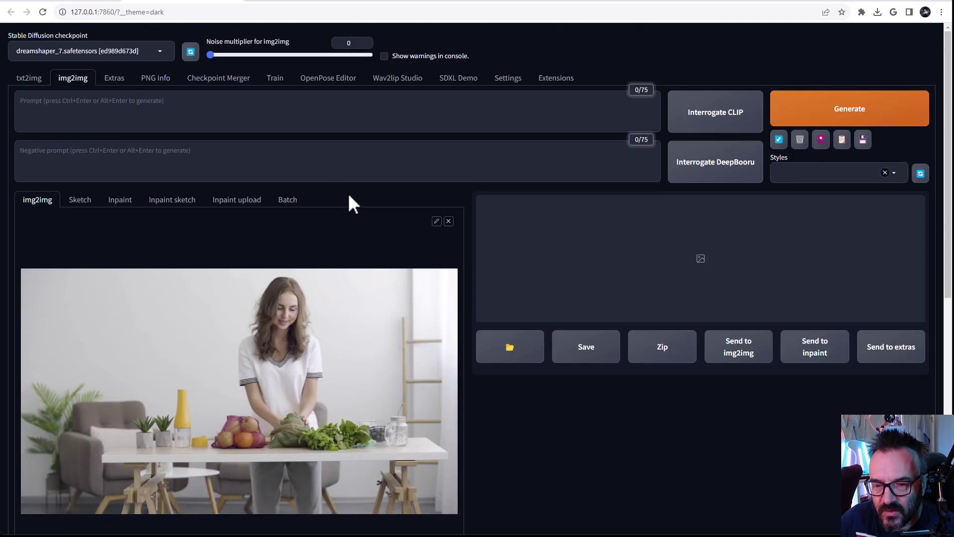
pyautogui.scroll(-1, 336, 193)
pyautogui.scroll(-1, 298, 201)
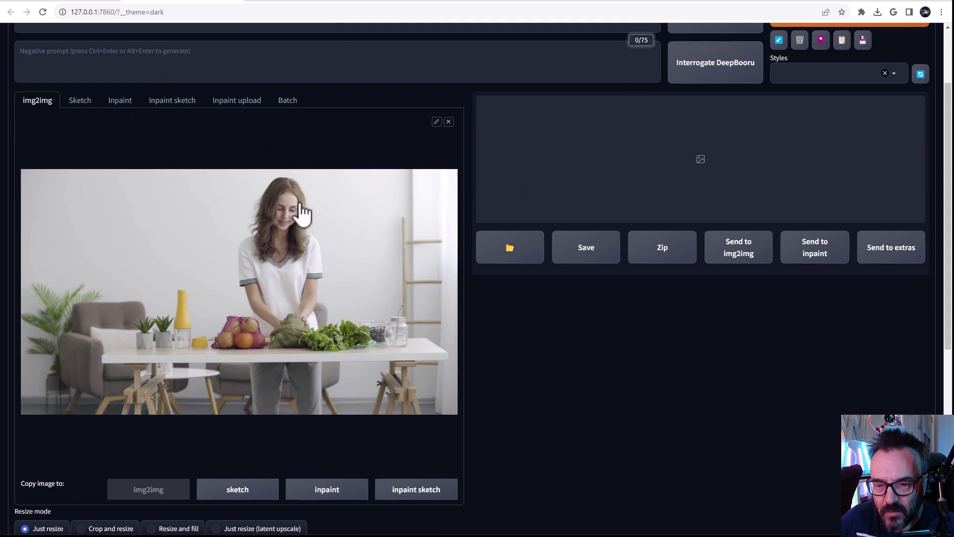
pyautogui.scroll(1, 435, 280)
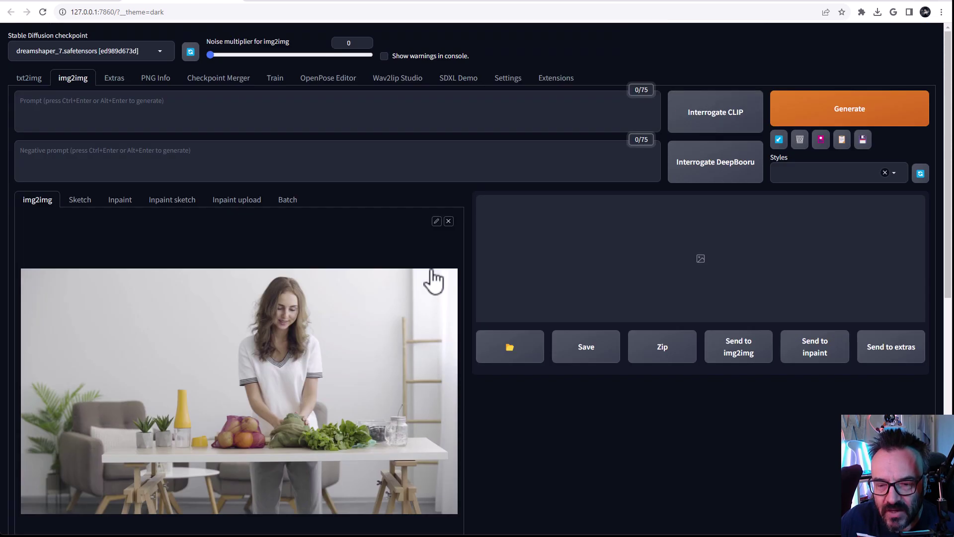
pyautogui.click(729, 123)
pyautogui.scroll(-1, 425, 179)
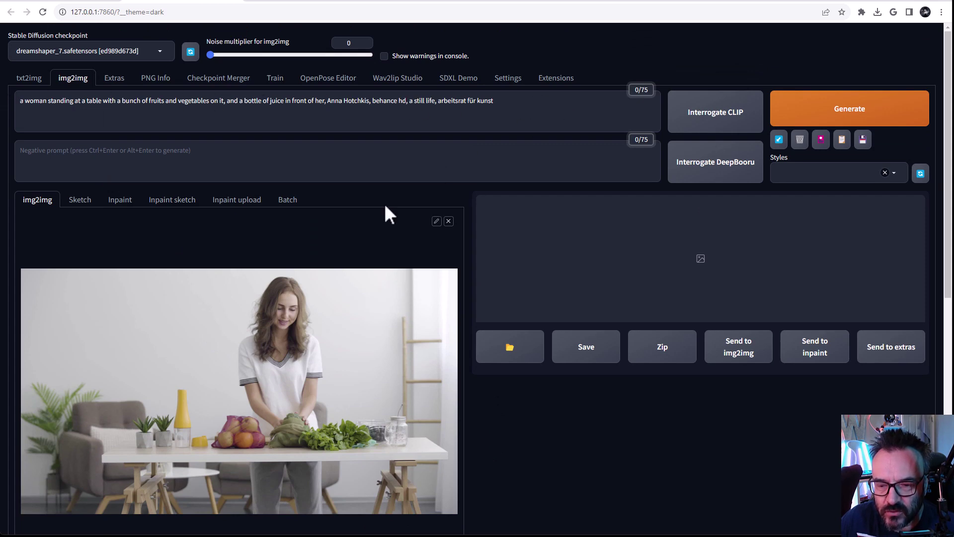
pyautogui.scroll(-5, 384, 202)
pyautogui.scroll(-3, 384, 202)
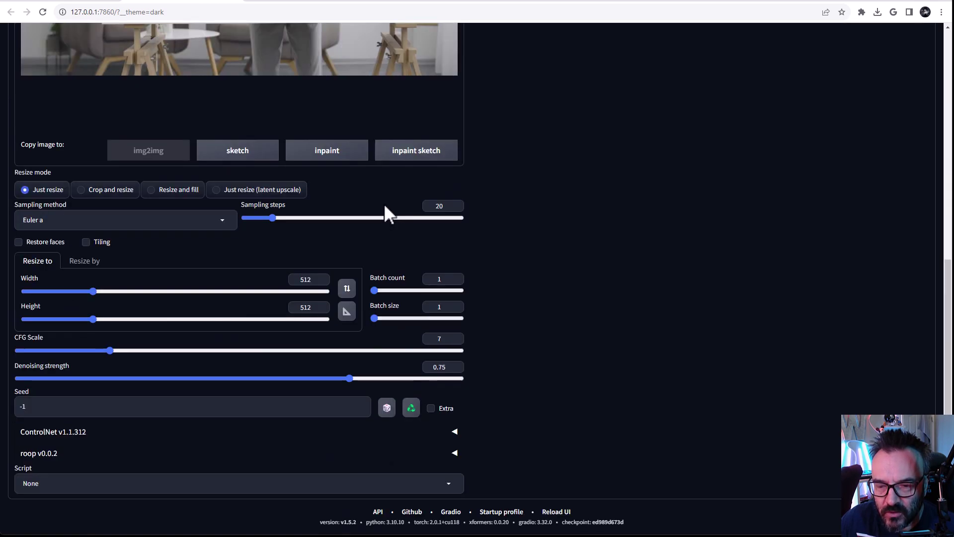
pyautogui.scroll(2, 211, 327)
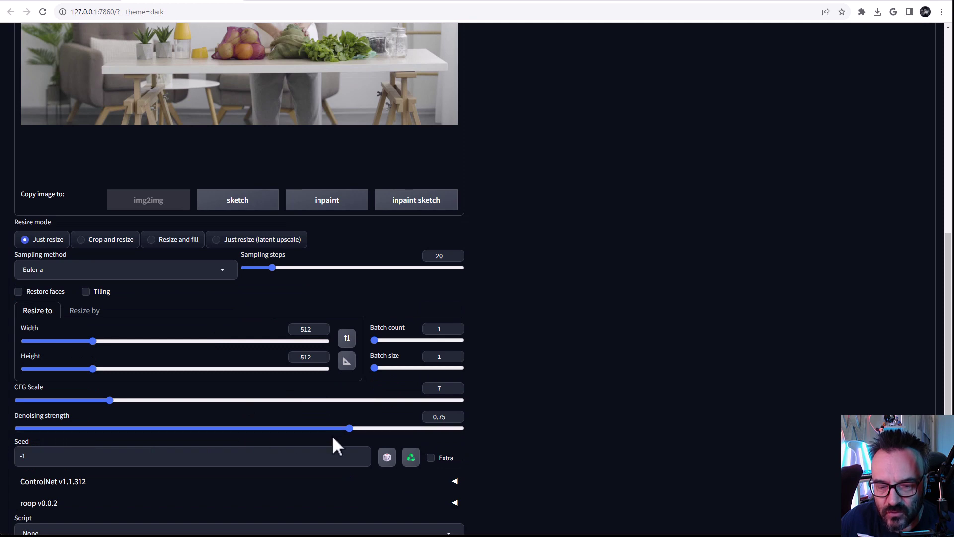
pyautogui.scroll(3, 332, 435)
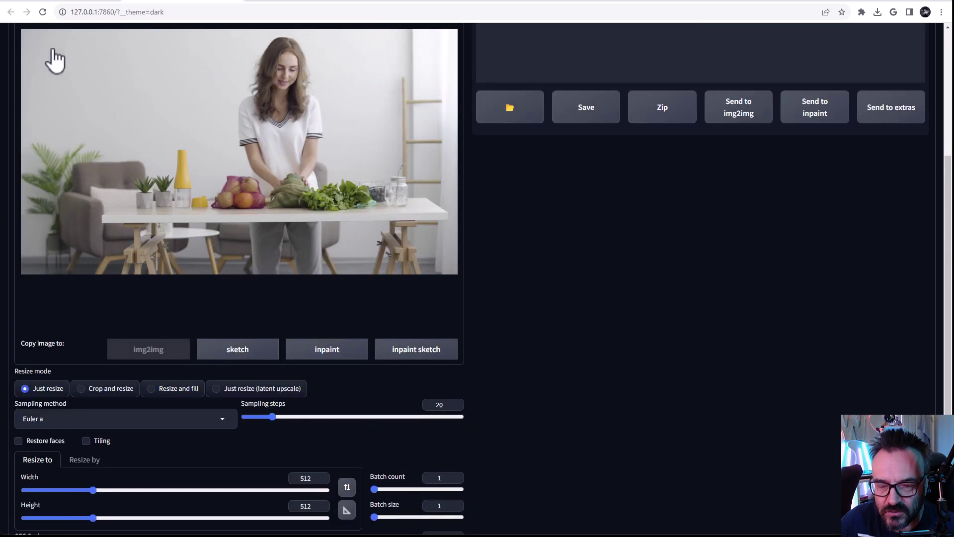
pyautogui.scroll(-3, 235, 315)
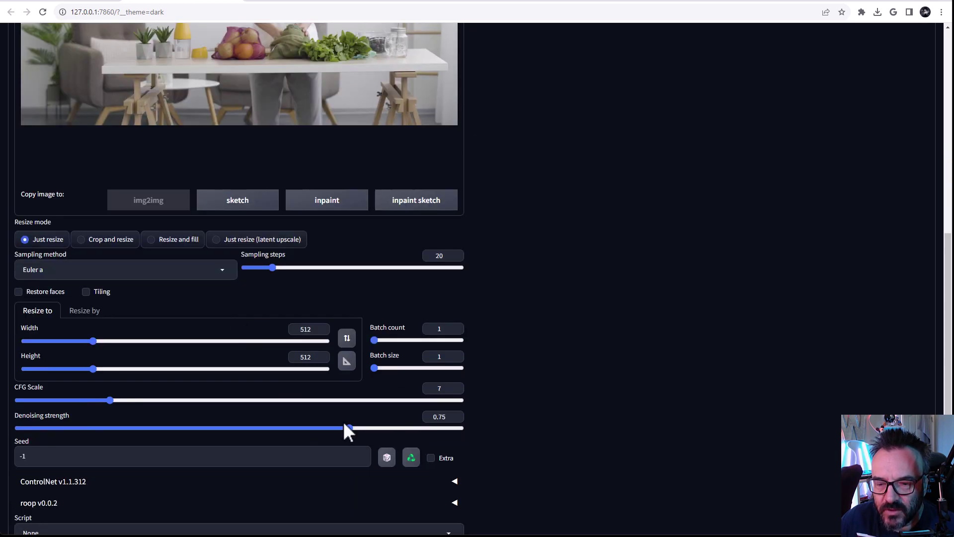
# Lower the denoising strength slider from 0.75 to about 0.14
pyautogui.moveTo(346, 427); pyautogui.dragTo(111, 427)
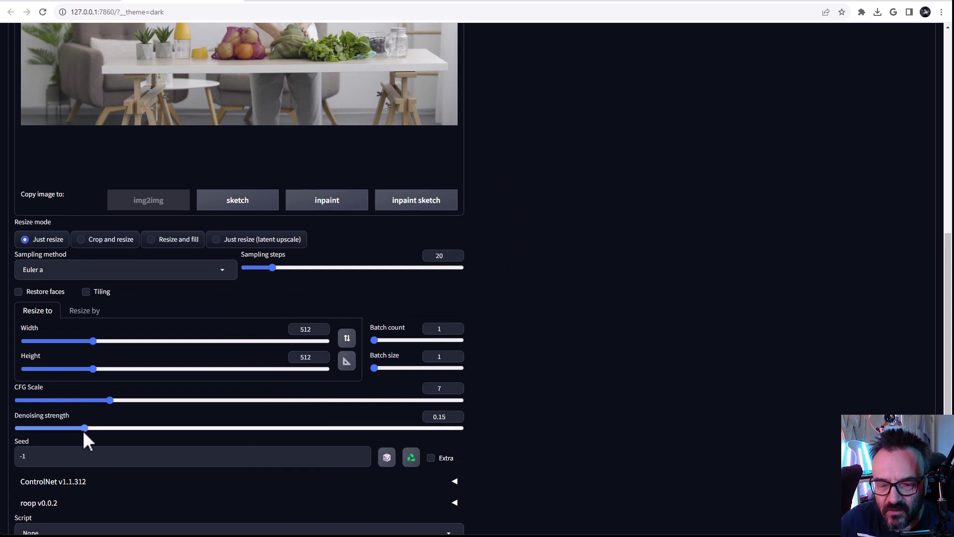
pyautogui.scroll(3, 262, 256)
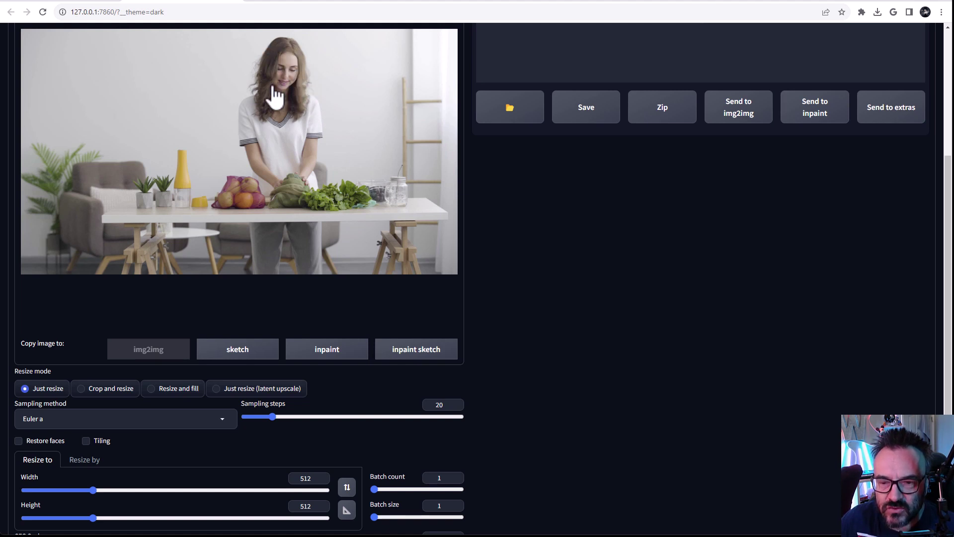
pyautogui.scroll(-3, 429, 294)
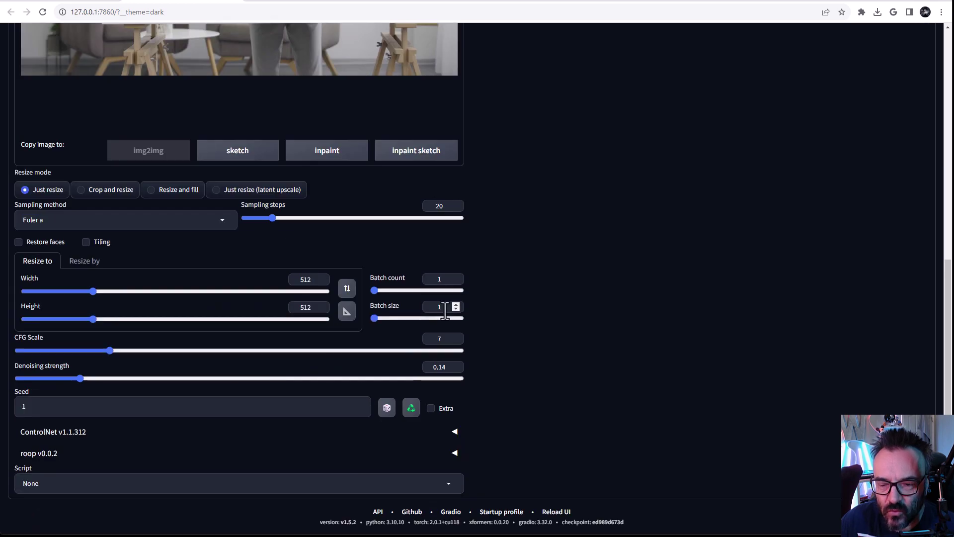
# Drop the flat-cap presenter photo in as roop's source face and tick Enable
pyautogui.click(454, 453)
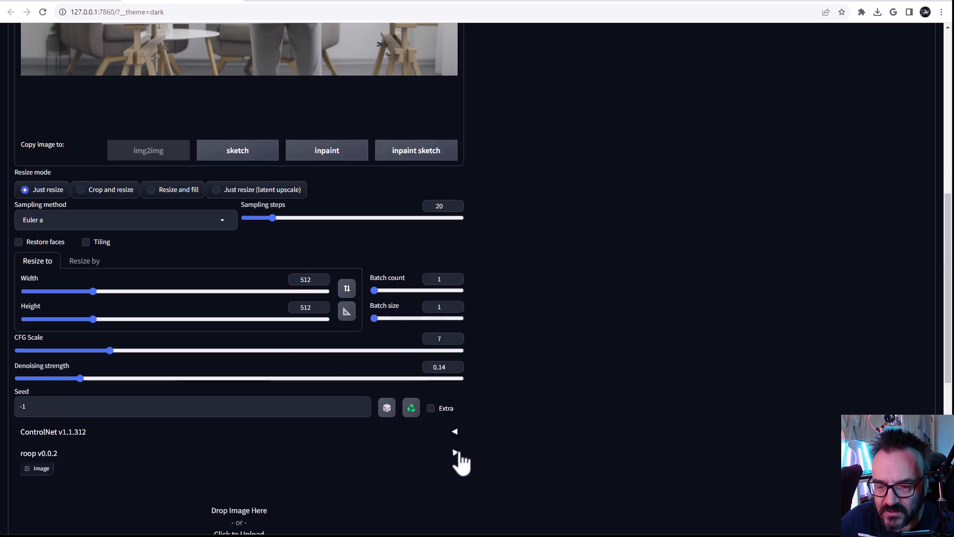
pyautogui.scroll(-2, 549, 272)
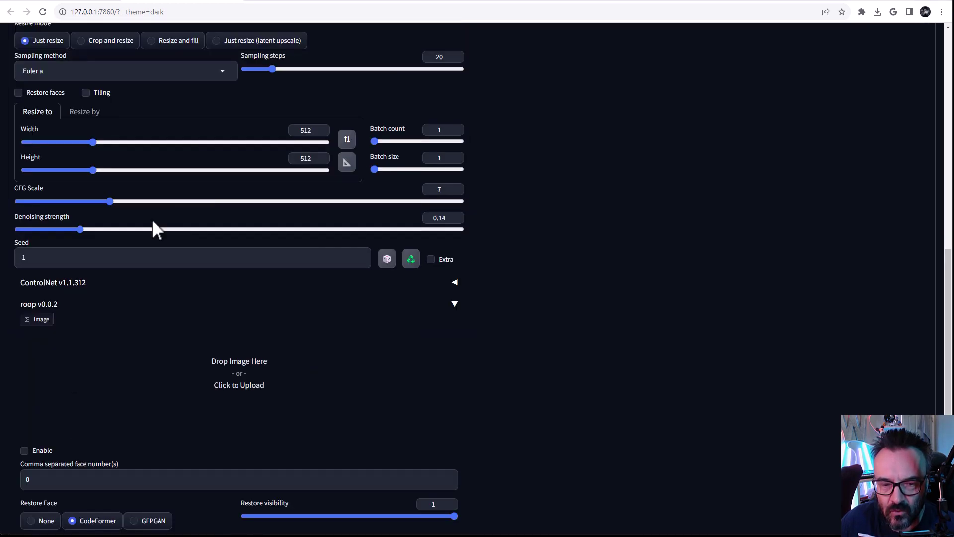
pyautogui.moveTo(550, 271)
pyautogui.mouseDown()
pyautogui.moveTo(320, 377)
pyautogui.moveTo(257, 362)
pyautogui.mouseUp()
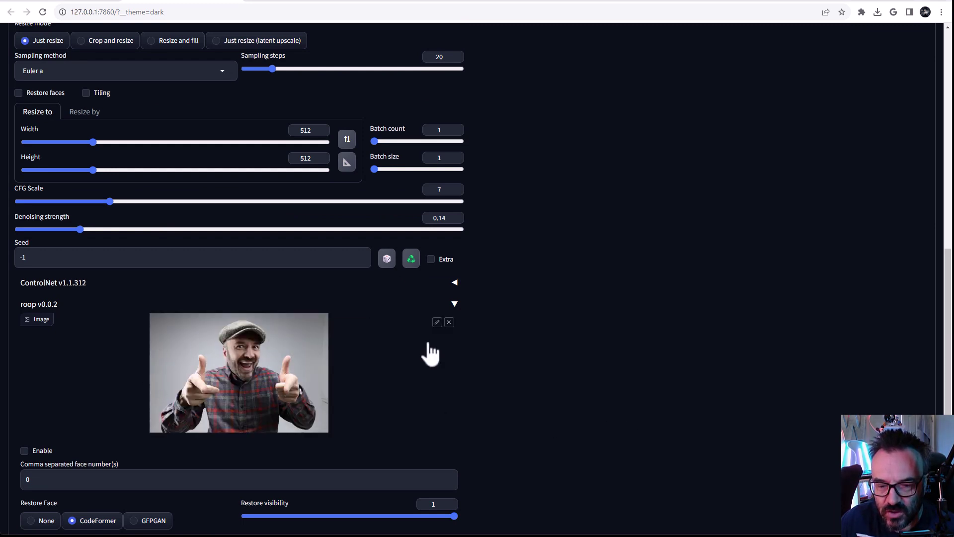
pyautogui.scroll(-1, 432, 353)
pyautogui.scroll(-1, 432, 353)
pyautogui.click(25, 350)
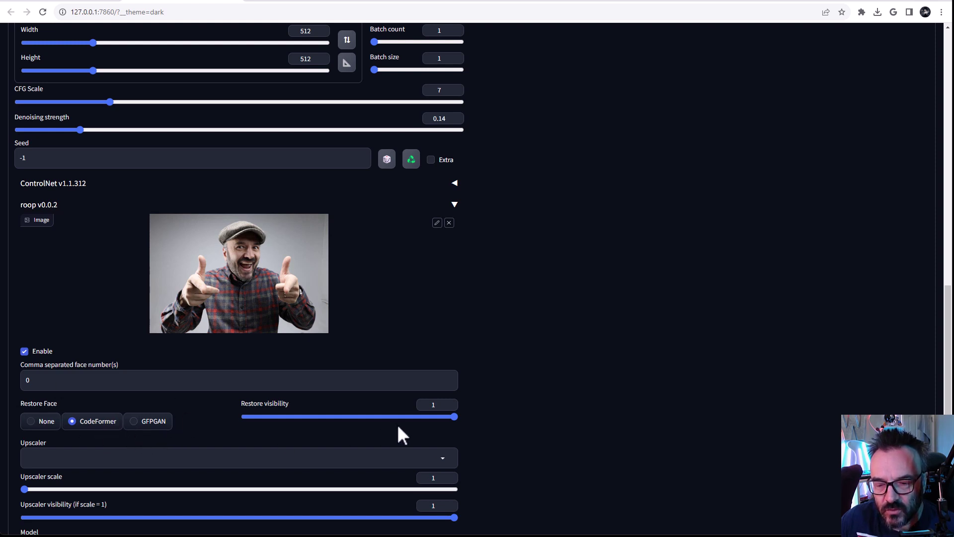
pyautogui.scroll(-1, 398, 425)
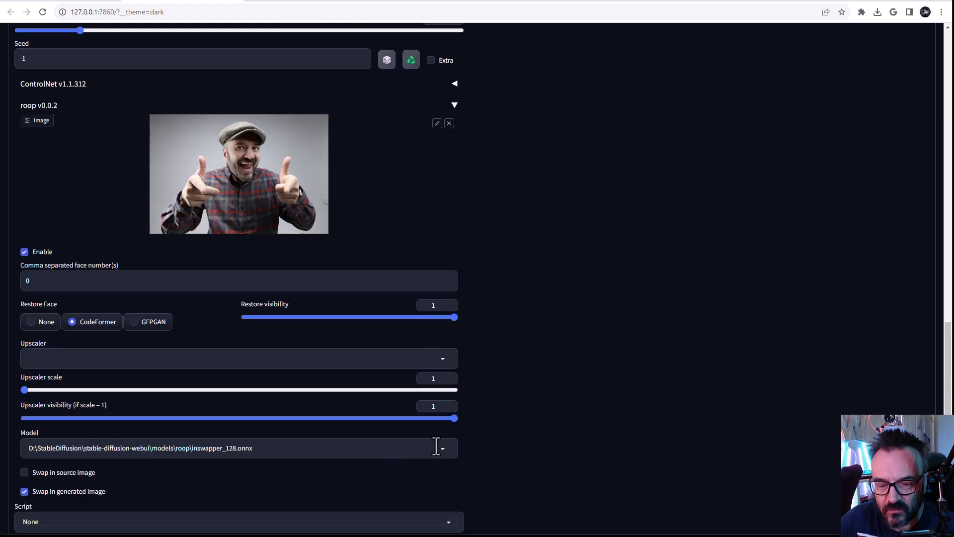
pyautogui.scroll(5, 444, 455)
pyautogui.scroll(5, 444, 455)
pyautogui.scroll(3, 443, 456)
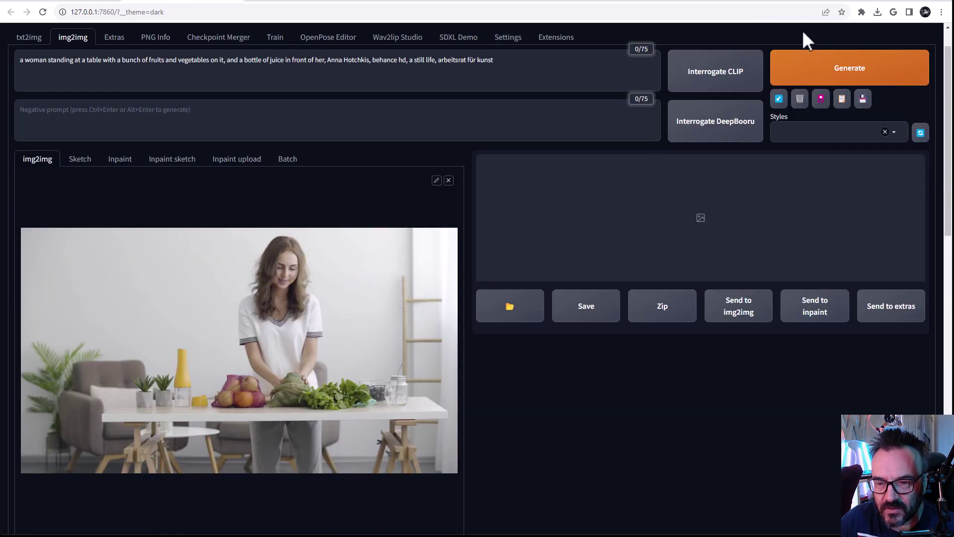
pyautogui.scroll(-2, 458, 338)
pyautogui.scroll(-3, 458, 337)
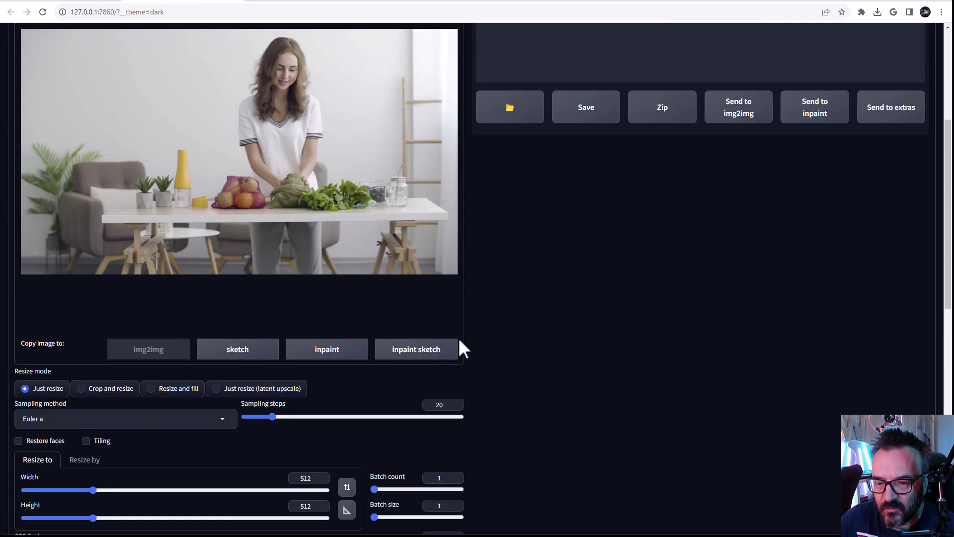
# Raise the output width slider from 512 to 904, keeping height 512
pyautogui.moveTo(91, 490); pyautogui.dragTo(153, 488)
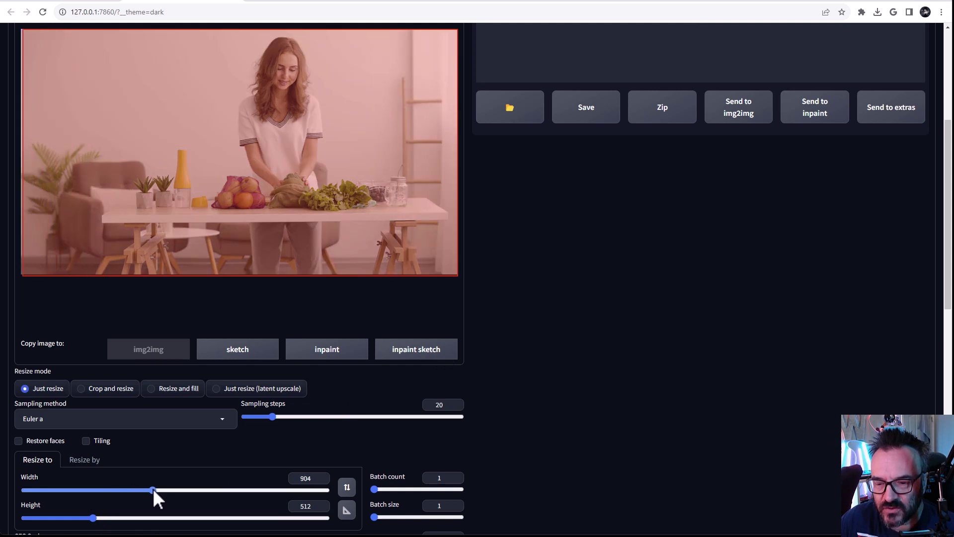
pyautogui.scroll(-2, 608, 356)
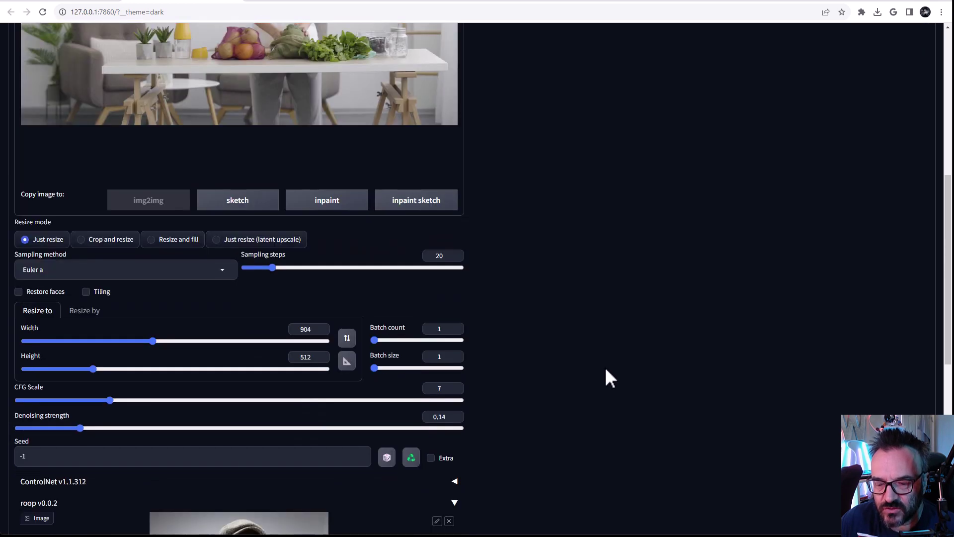
pyautogui.scroll(-2, 132, 369)
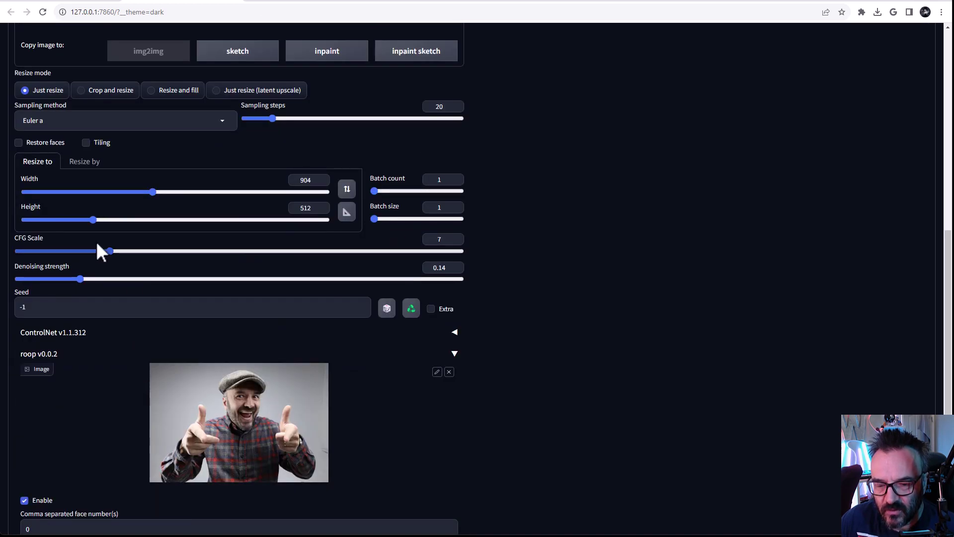
pyautogui.scroll(1, 69, 283)
pyautogui.scroll(10, 629, 290)
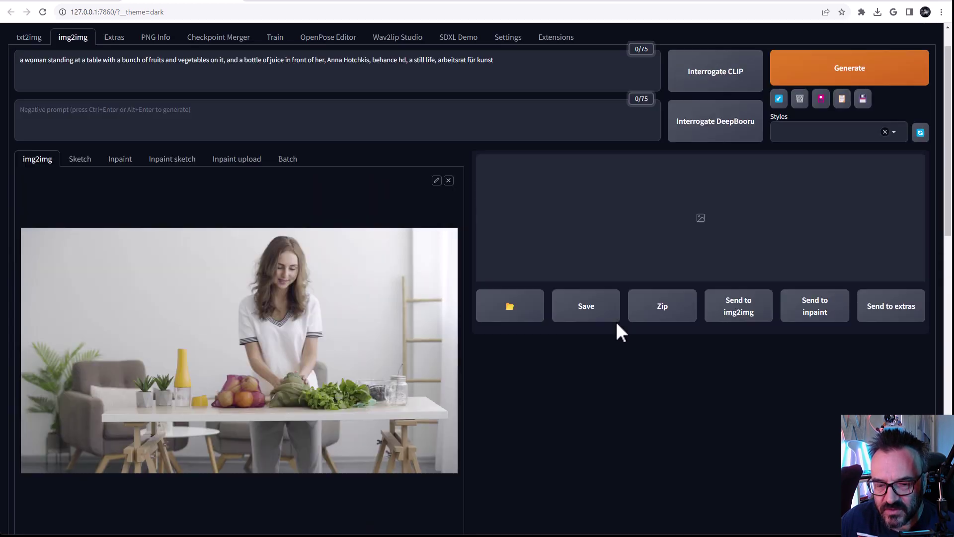
# Generate the face-swapped 904×512 kitchen image and inspect it in the lightbox
pyautogui.click(850, 69)
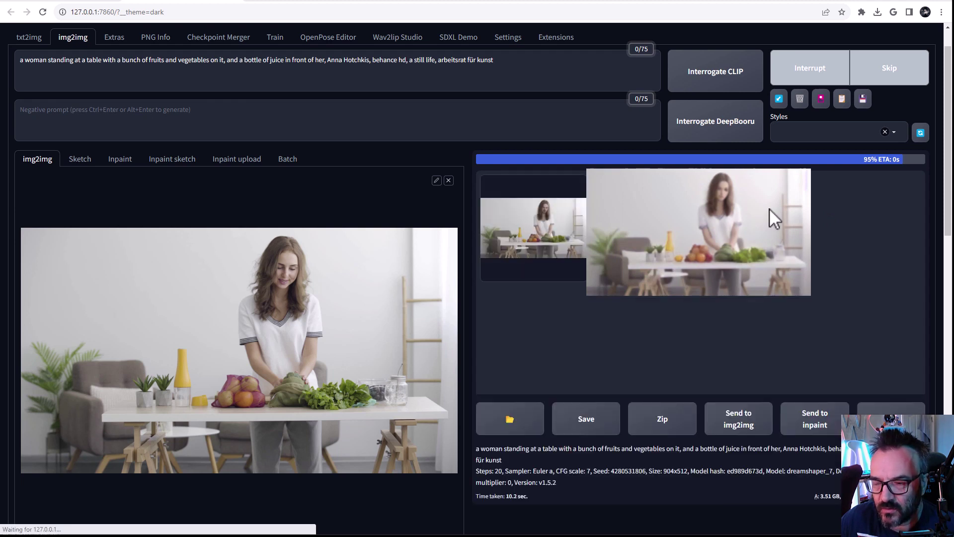
pyautogui.click(522, 208)
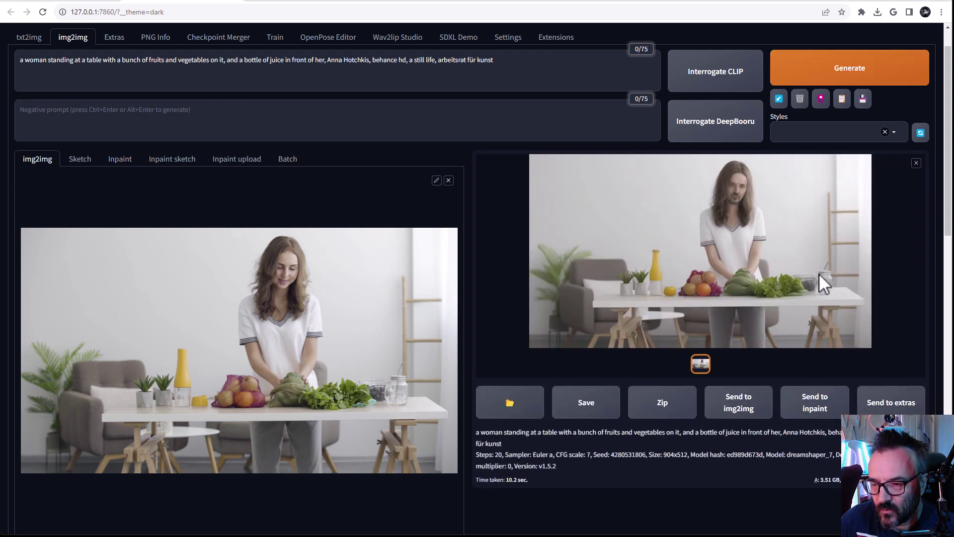
pyautogui.click(738, 224)
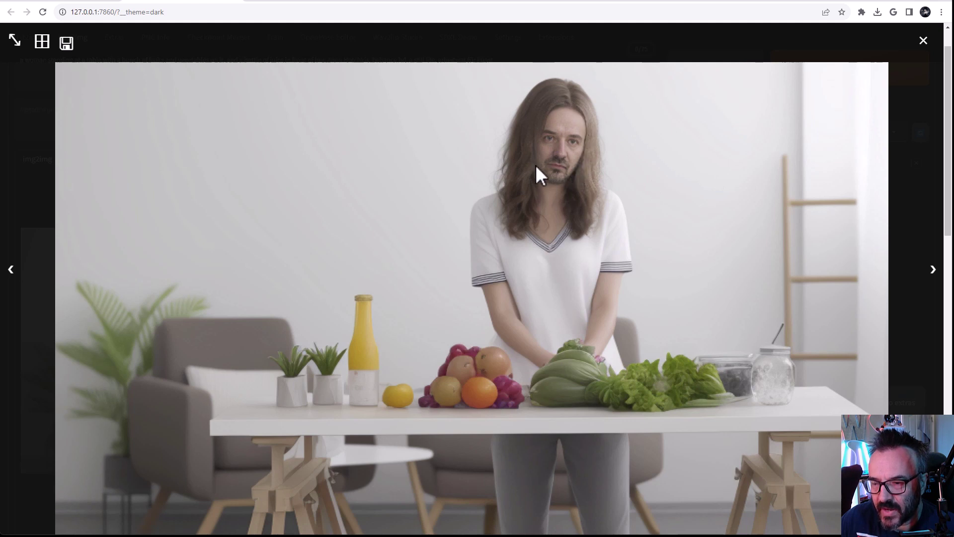
pyautogui.click(923, 41)
pyautogui.scroll(-5, 455, 269)
pyautogui.scroll(-5, 455, 269)
pyautogui.scroll(-3, 447, 276)
# Raise denoising strength to 0.8, regenerate, and inspect the reimagined result in the lightbox
pyautogui.moveTo(83, 329); pyautogui.dragTo(236, 329)
pyautogui.moveTo(341, 329); pyautogui.dragTo(374, 328)
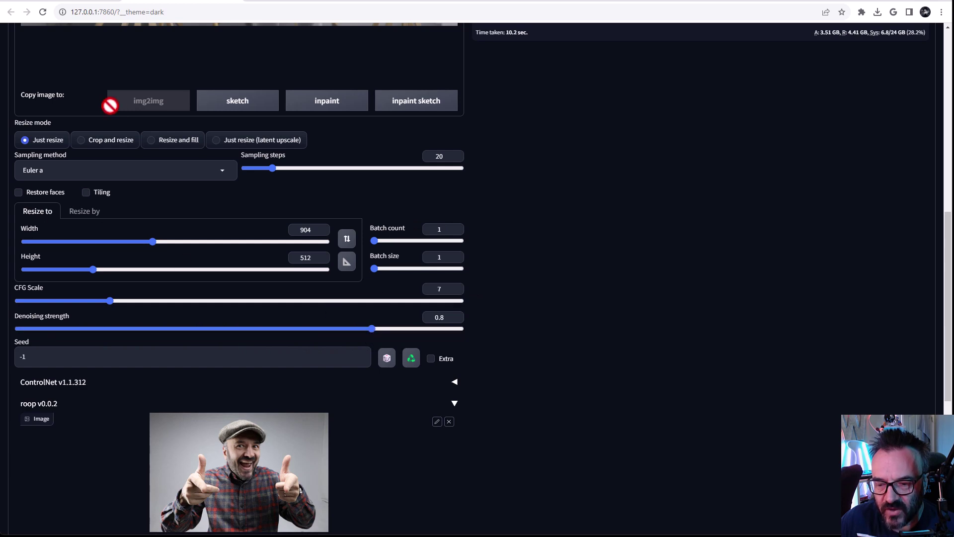
pyautogui.scroll(10, 580, 216)
pyautogui.click(820, 108)
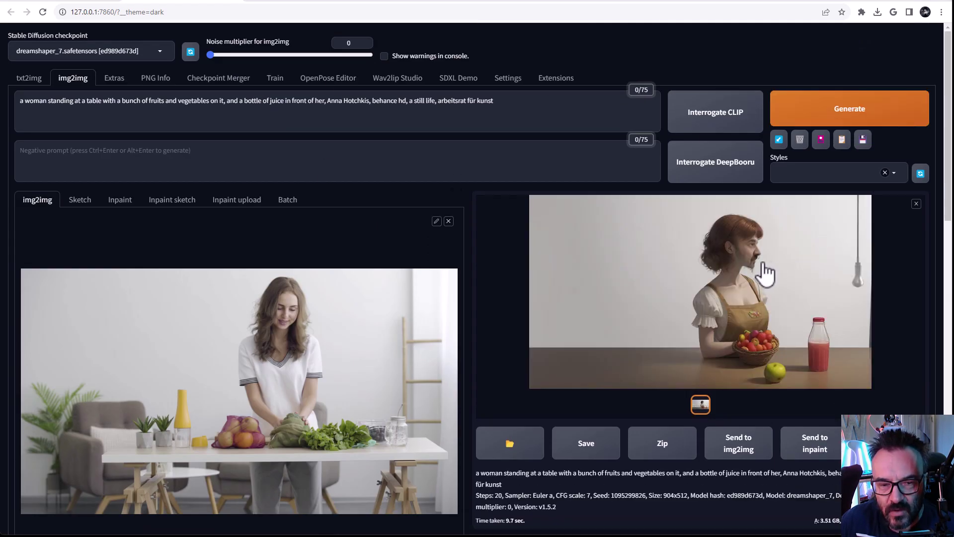
pyautogui.click(766, 274)
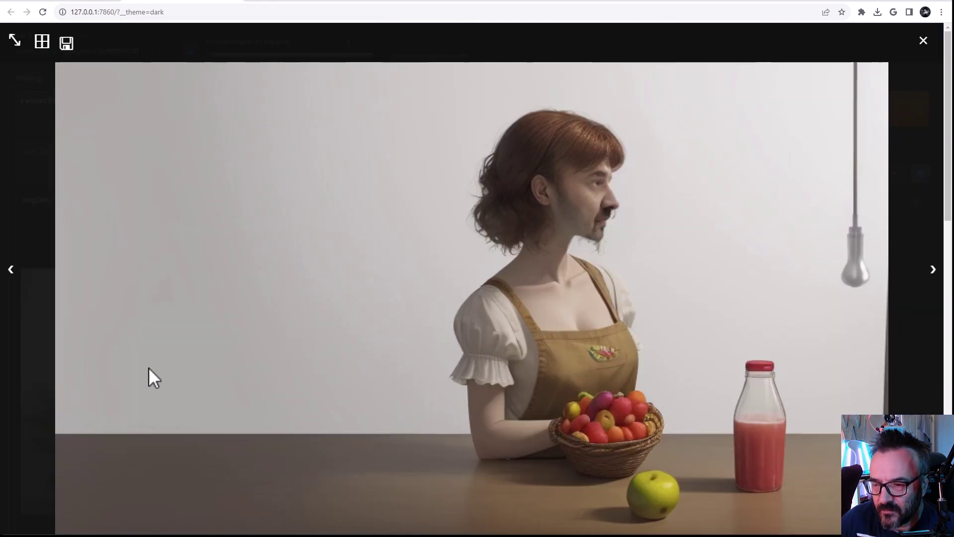
pyautogui.click(923, 40)
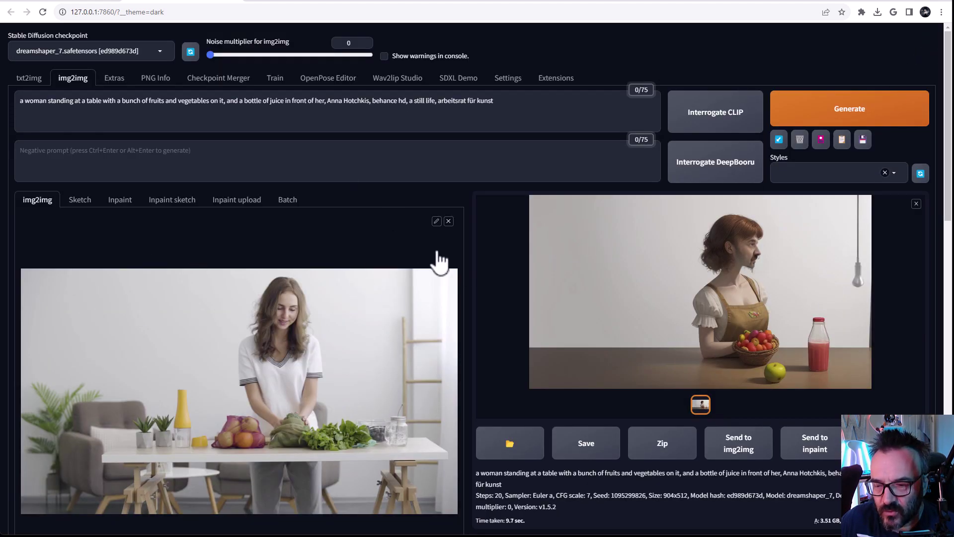
pyautogui.scroll(-1, 432, 264)
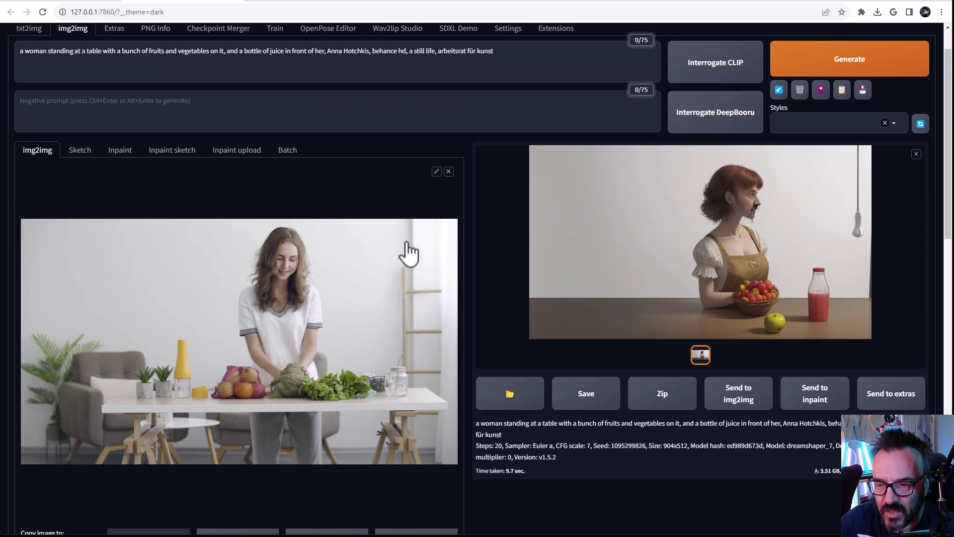
pyautogui.scroll(-4, 403, 254)
pyautogui.scroll(-2, 409, 249)
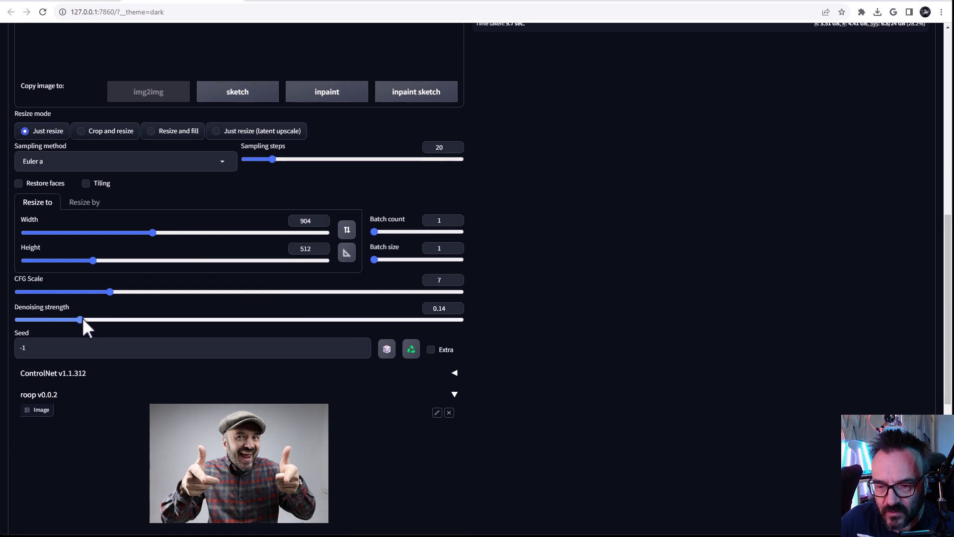
# Nudge denoising strength to 0.16, keeping roop face swap enabled with CodeFormer restoration
pyautogui.moveTo(86, 320); pyautogui.dragTo(91, 320)
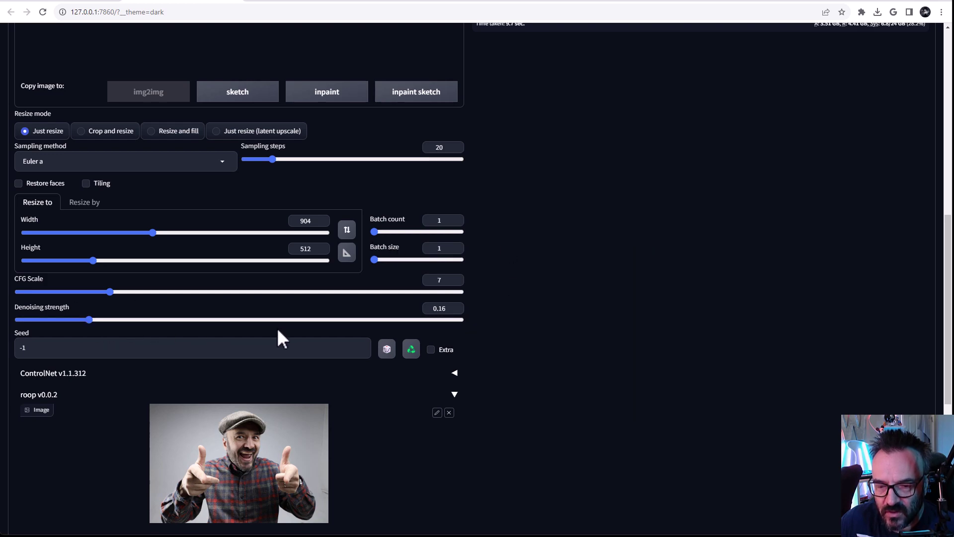
pyautogui.scroll(4, 277, 327)
pyautogui.scroll(-5, 290, 287)
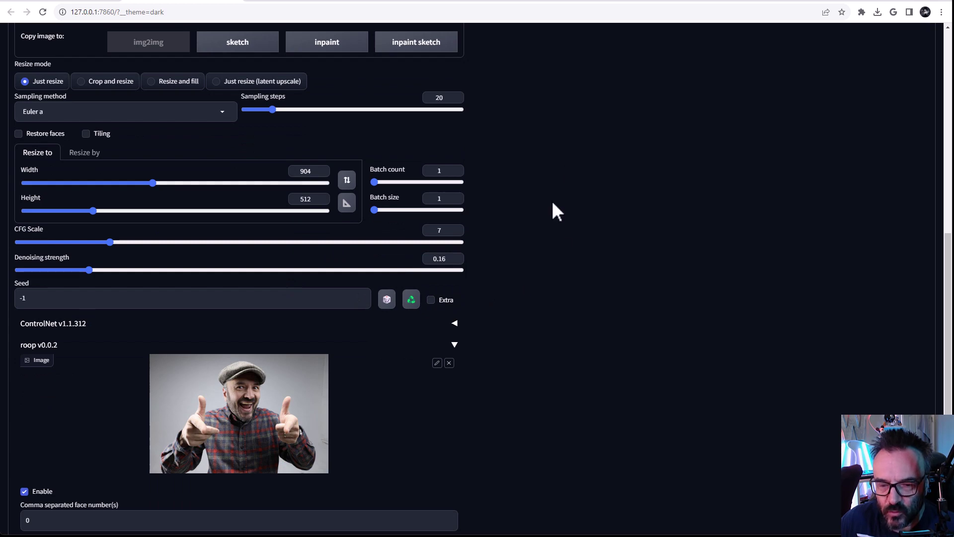
pyautogui.scroll(4, 518, 217)
pyautogui.scroll(-6, 358, 269)
pyautogui.scroll(-3, 362, 273)
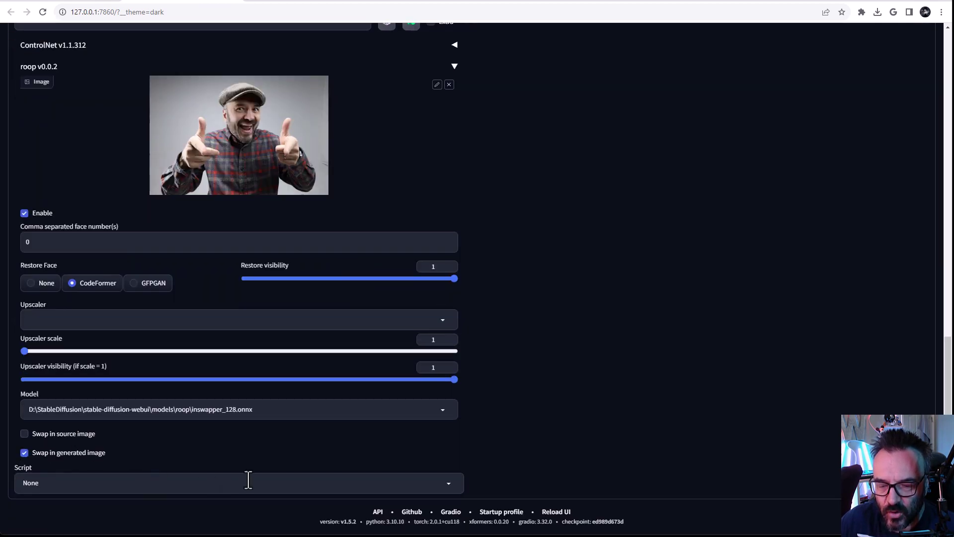
pyautogui.scroll(2, 431, 256)
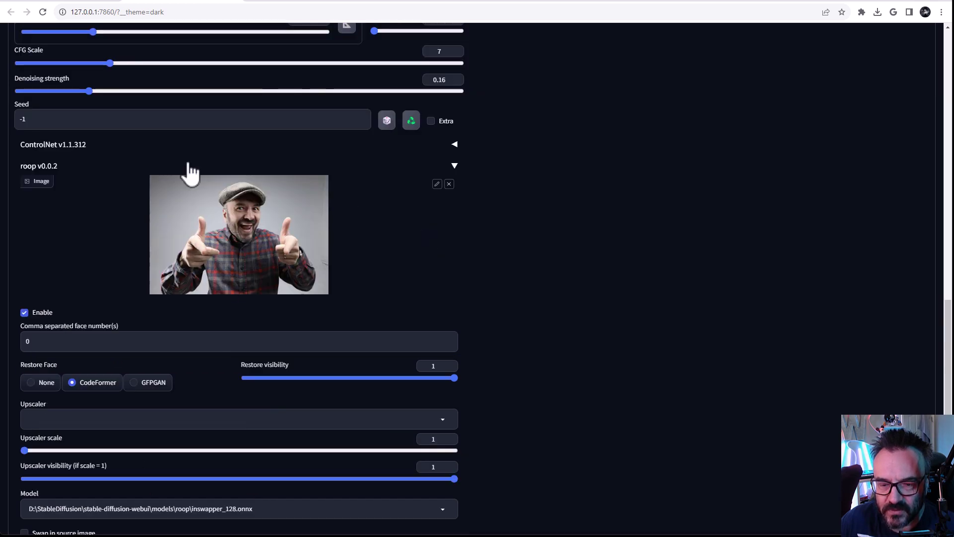
pyautogui.click(455, 144)
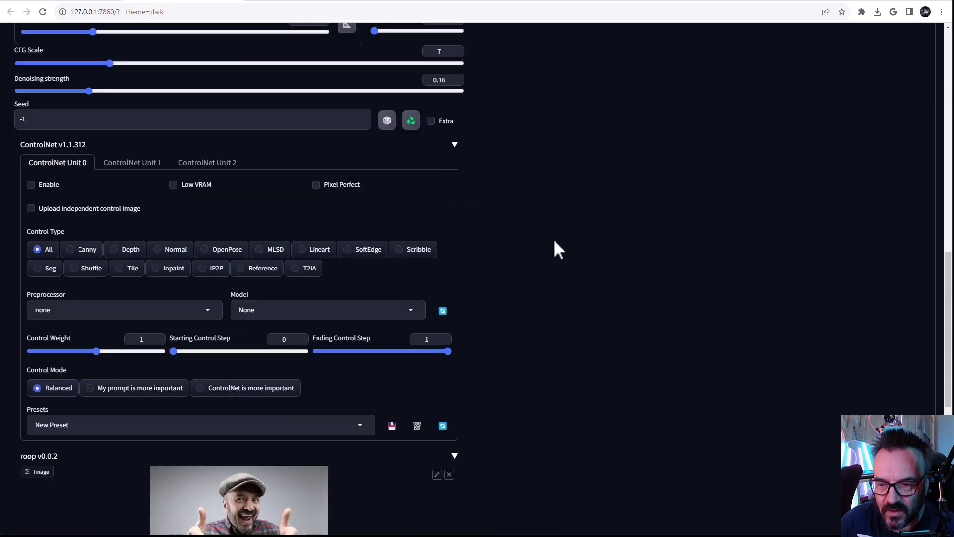
pyautogui.scroll(5, 542, 208)
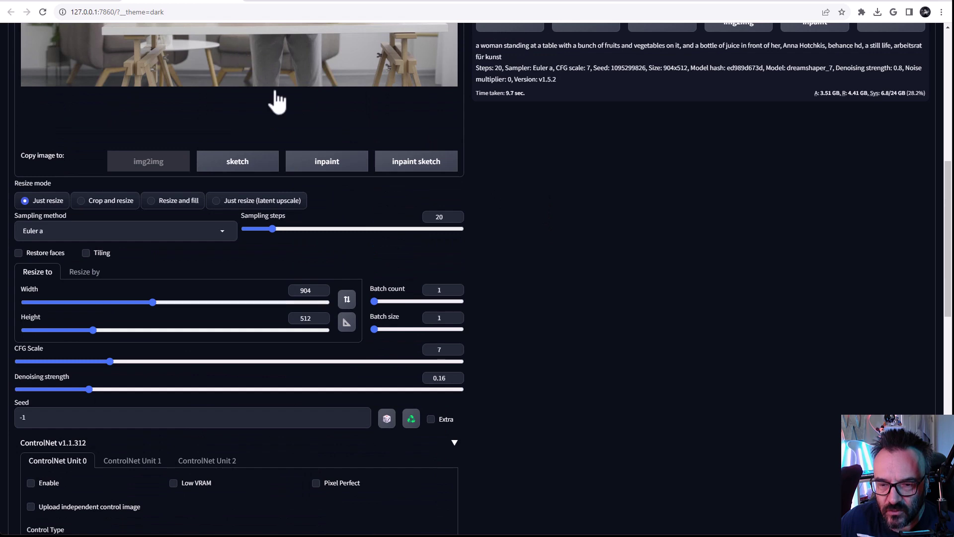
pyautogui.scroll(-3, 401, 255)
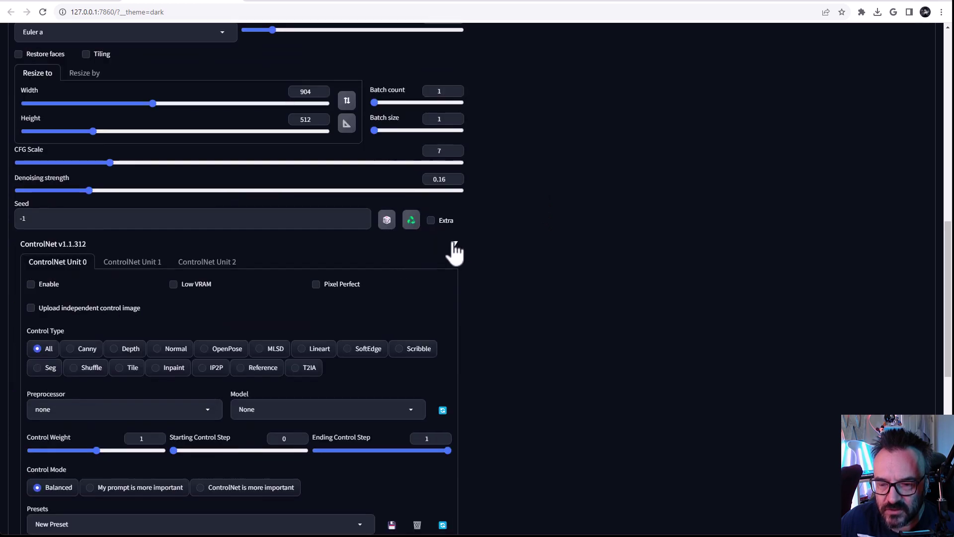
pyautogui.click(453, 245)
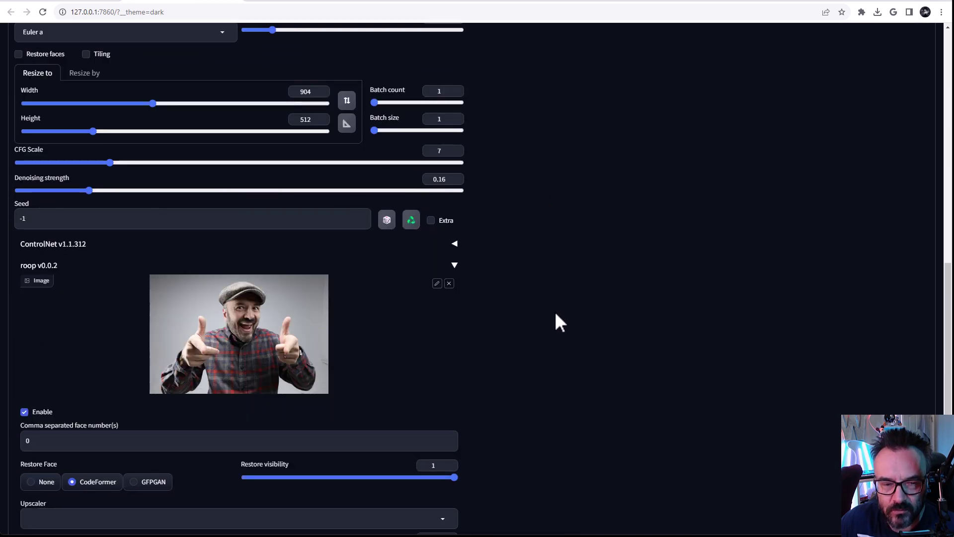
pyautogui.scroll(8, 555, 311)
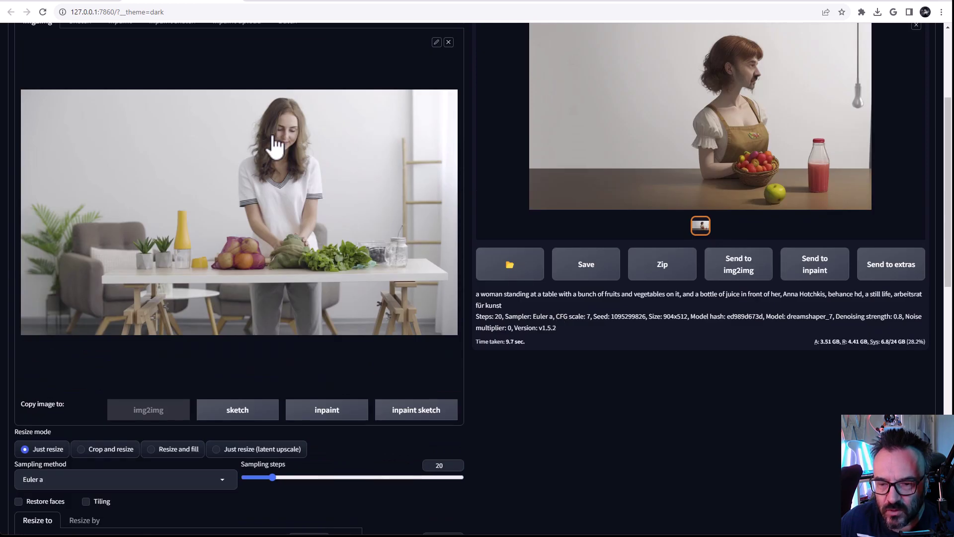
pyautogui.scroll(3, 278, 145)
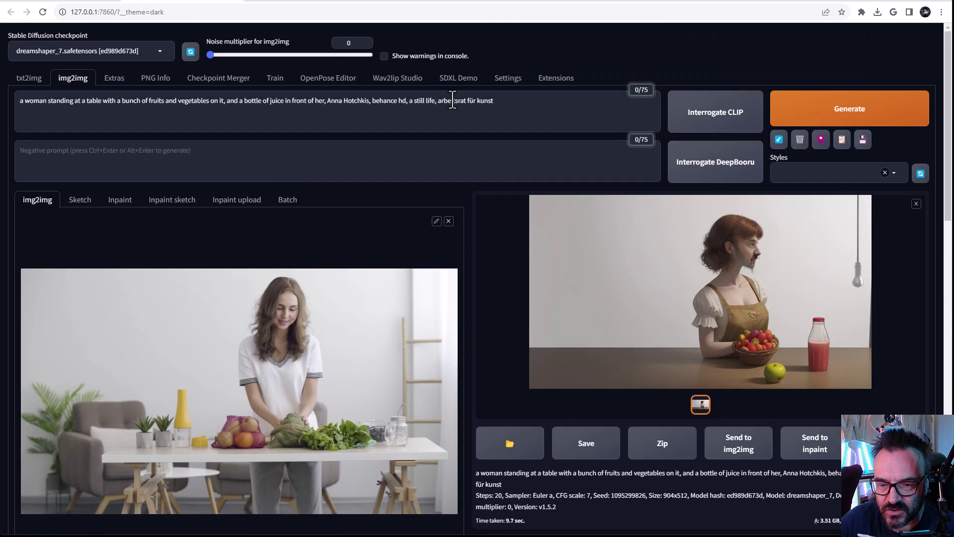
# Generate the 904×512 face-swapped kitchen frame at 0.16 denoising and view it enlarged
pyautogui.click(874, 111)
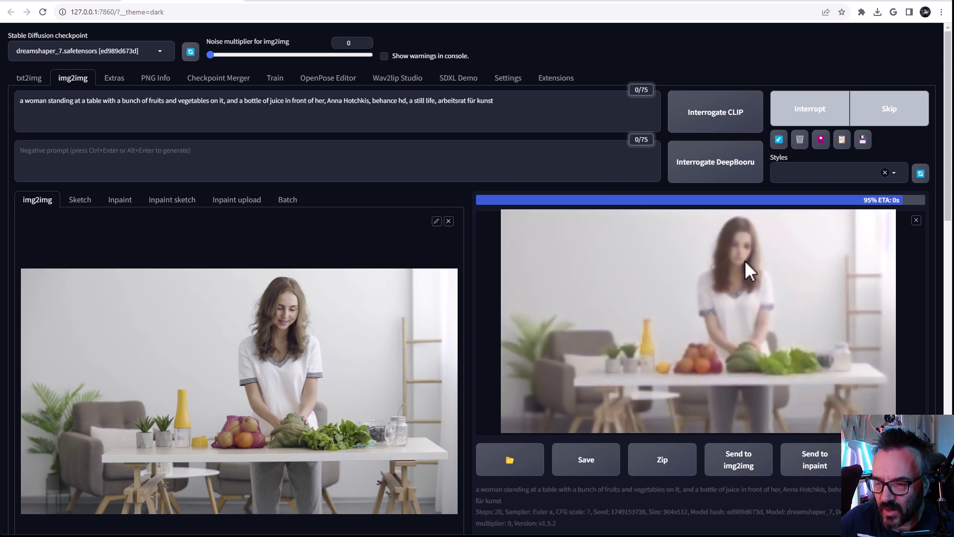
pyautogui.click(734, 240)
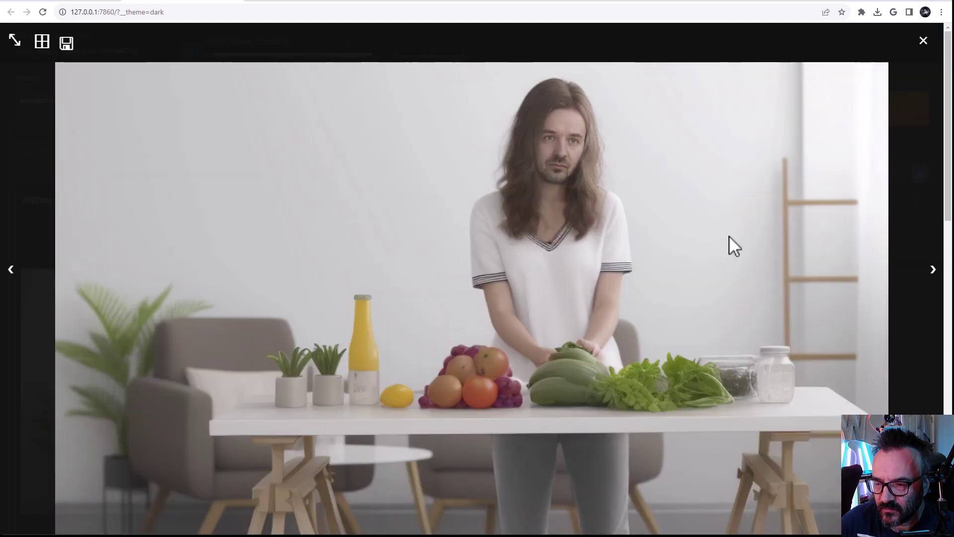
pyautogui.click(927, 42)
pyautogui.scroll(-10, 419, 270)
pyautogui.scroll(-10, 420, 270)
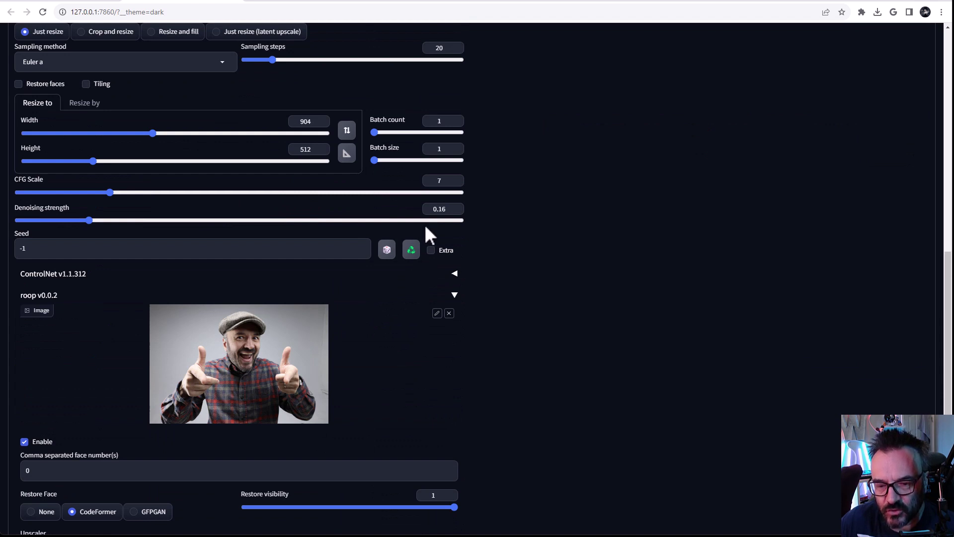
# Enable ControlNet Unit 0 with OpenPose, Pixel Perfect, and 'ControlNet is more important'
pyautogui.click(455, 274)
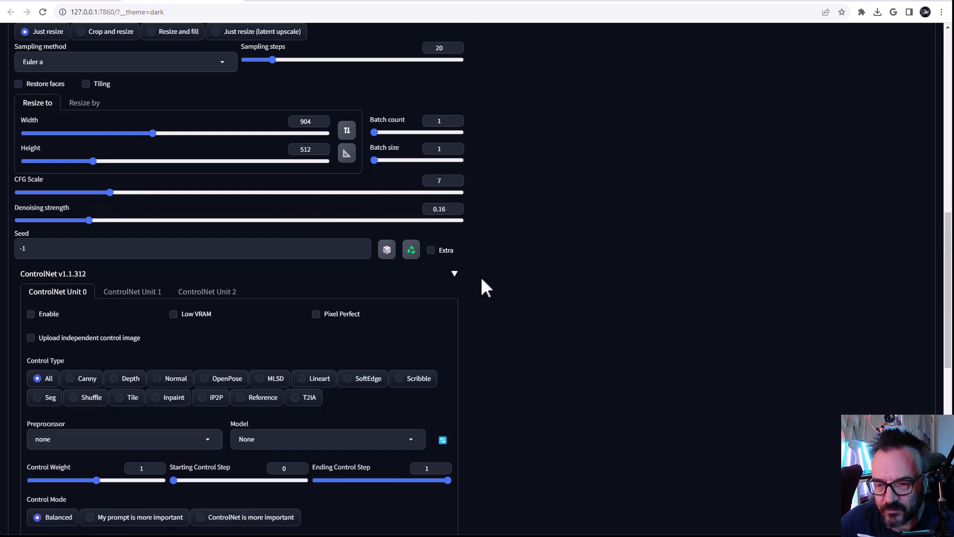
pyautogui.click(31, 314)
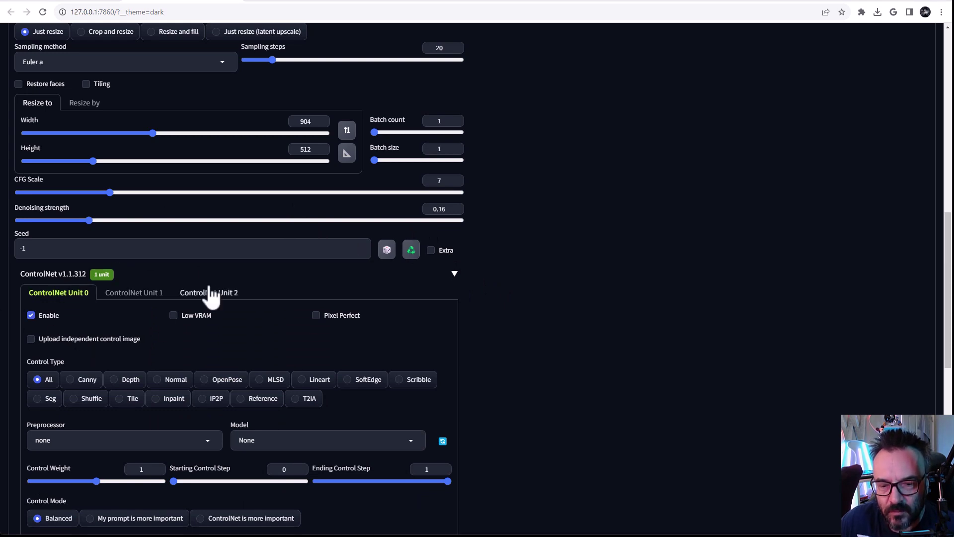
pyautogui.scroll(5, 210, 290)
pyautogui.scroll(-5, 223, 282)
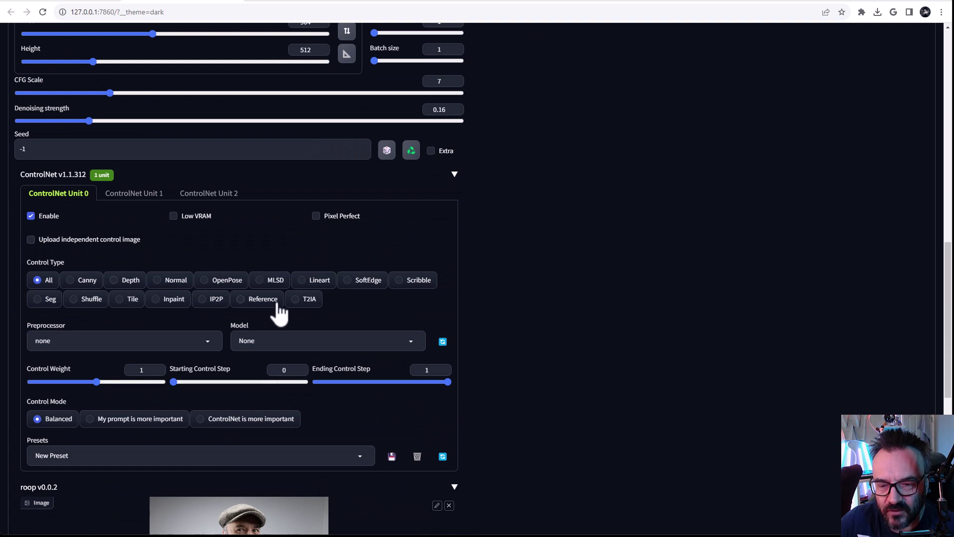
pyautogui.click(226, 279)
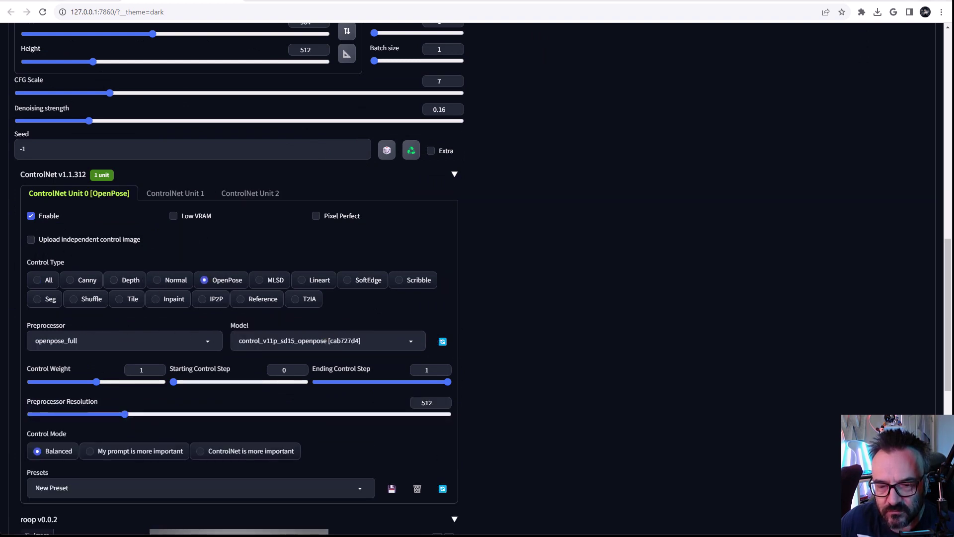
pyautogui.click(317, 215)
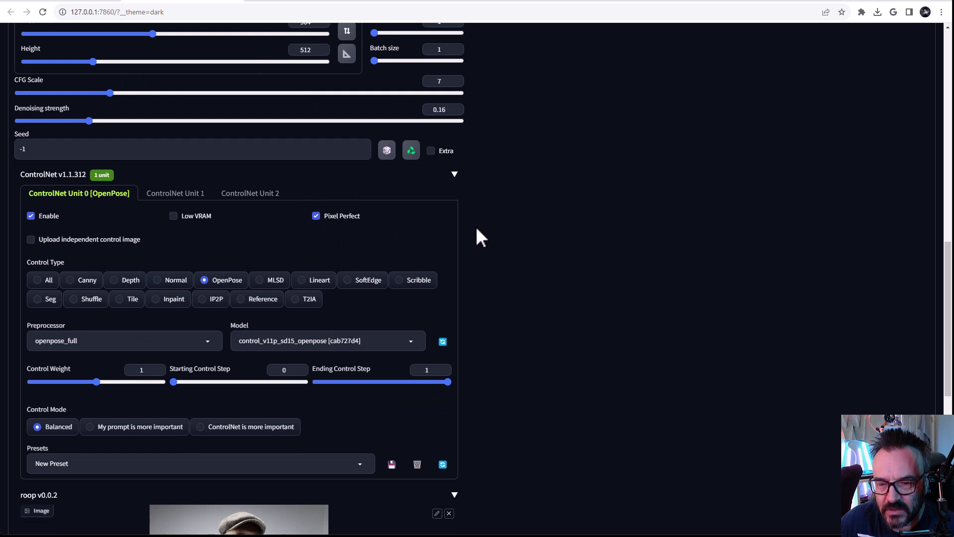
pyautogui.scroll(-2, 476, 226)
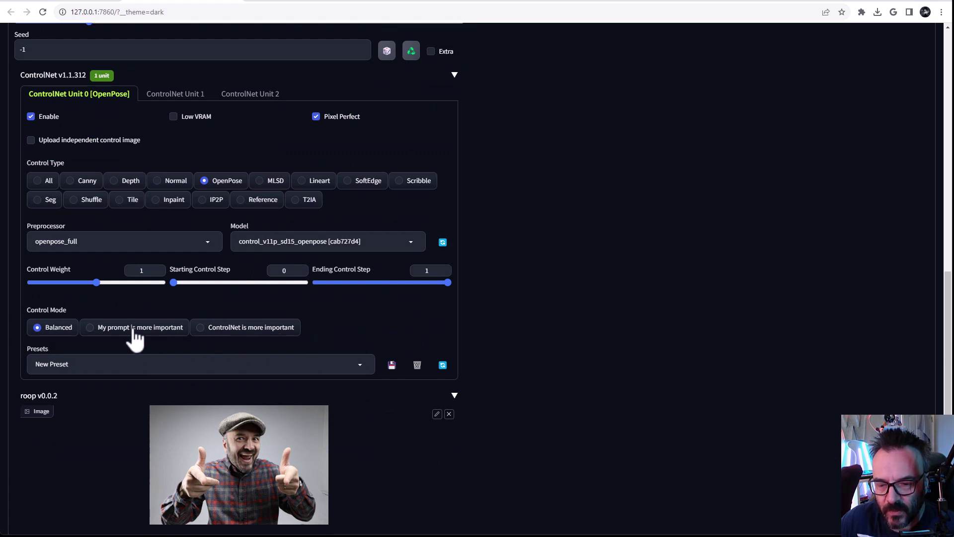
pyautogui.click(201, 327)
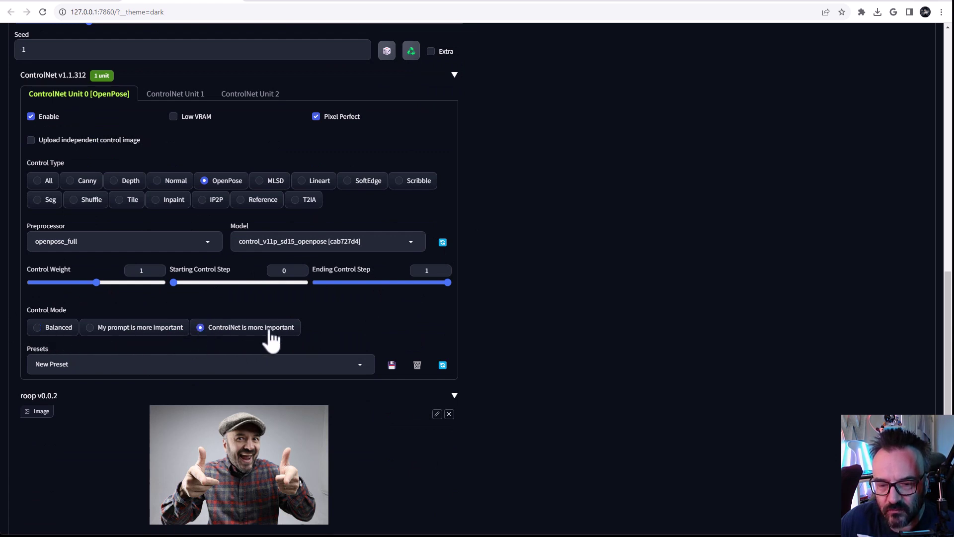
pyautogui.scroll(10, 514, 299)
pyautogui.scroll(5, 513, 300)
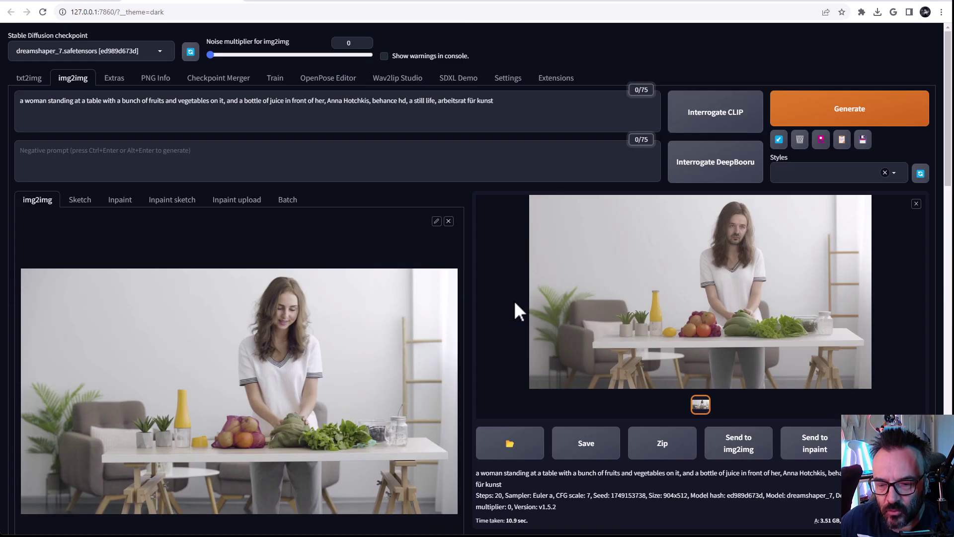
# Regenerate the face-swapped frame with OpenPose guidance and view the result full size
pyautogui.click(816, 120)
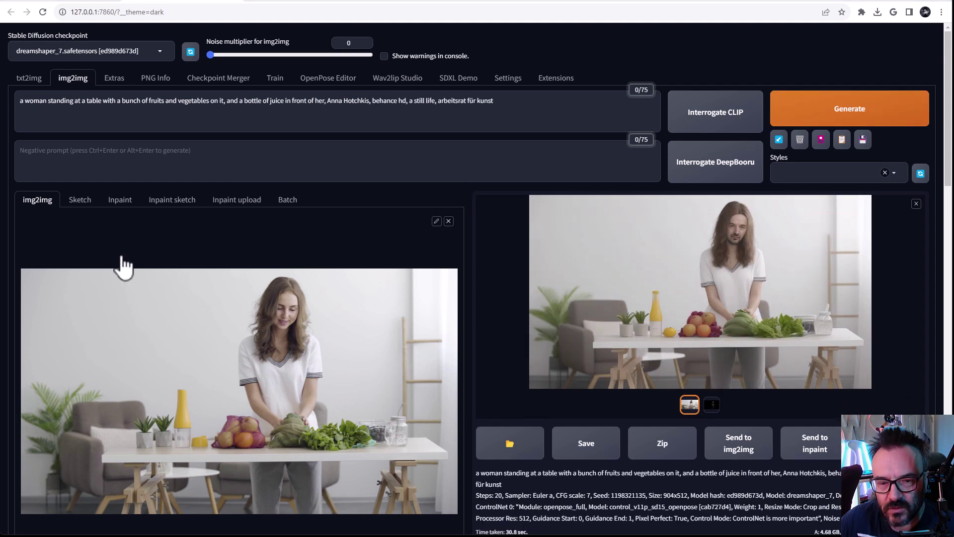
pyautogui.click(816, 293)
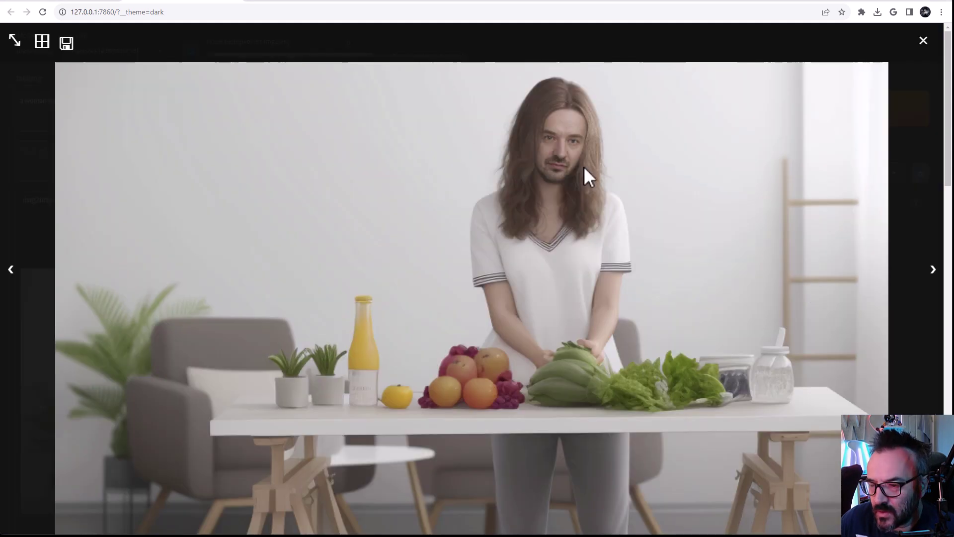
pyautogui.click(923, 42)
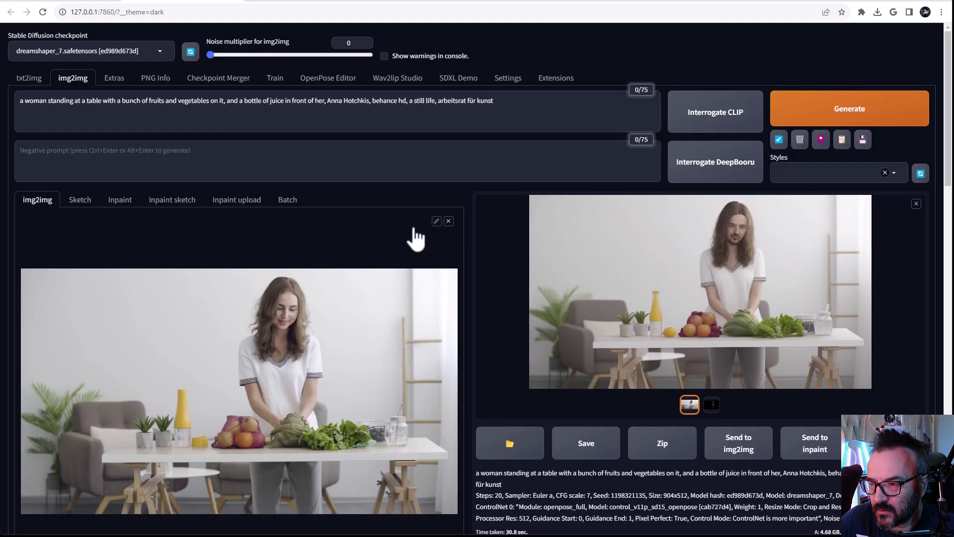
pyautogui.scroll(-10, 451, 234)
pyautogui.scroll(-3, 451, 233)
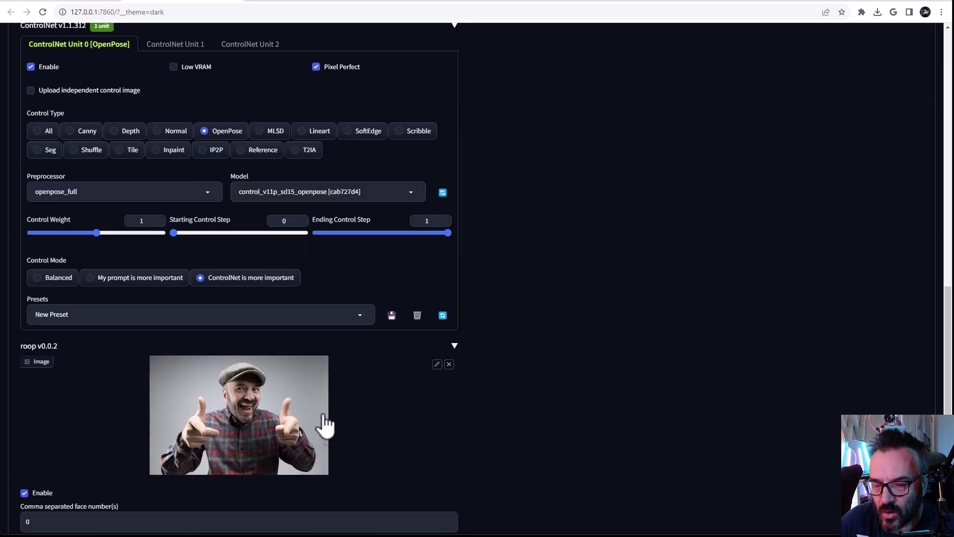
pyautogui.scroll(-5, 298, 373)
pyautogui.scroll(8, 398, 366)
pyautogui.scroll(8, 403, 373)
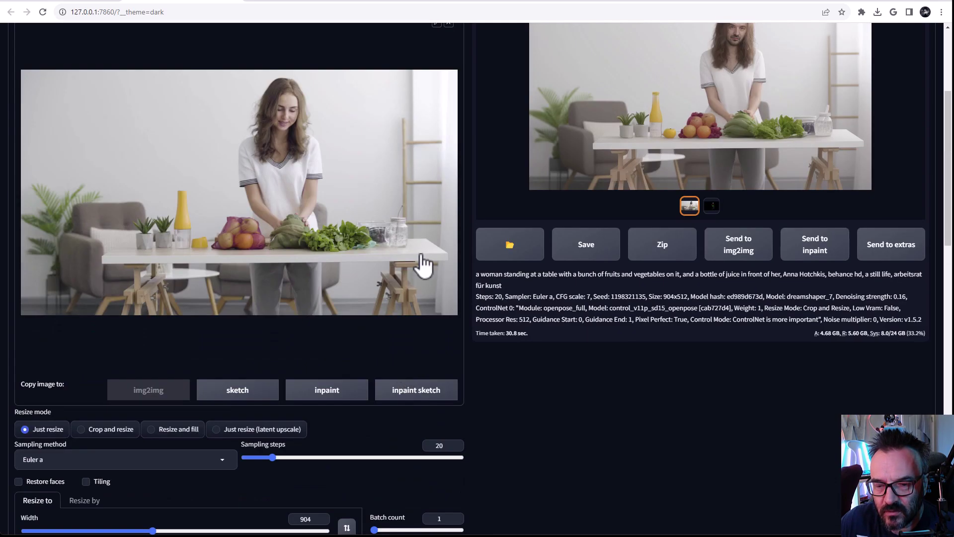
pyautogui.scroll(2, 680, 145)
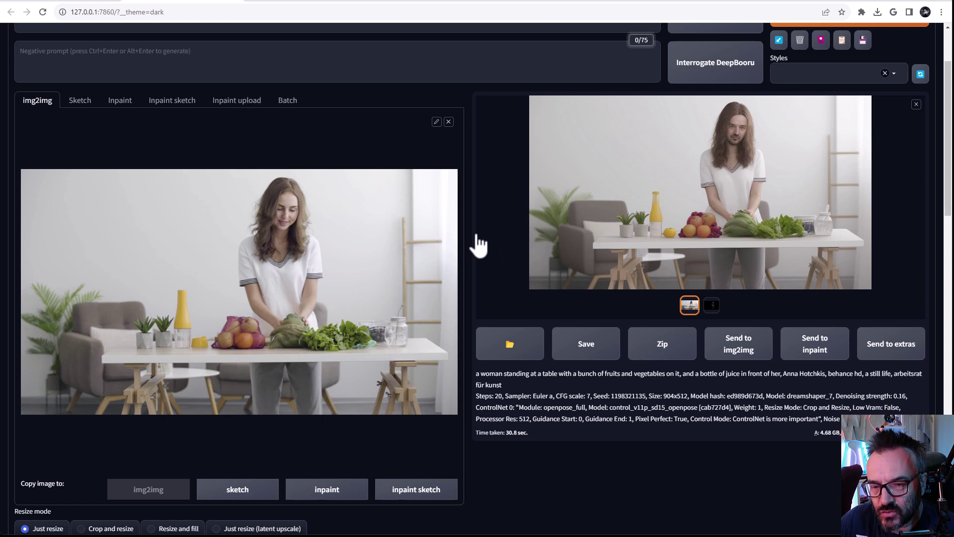
pyautogui.scroll(-1, 480, 245)
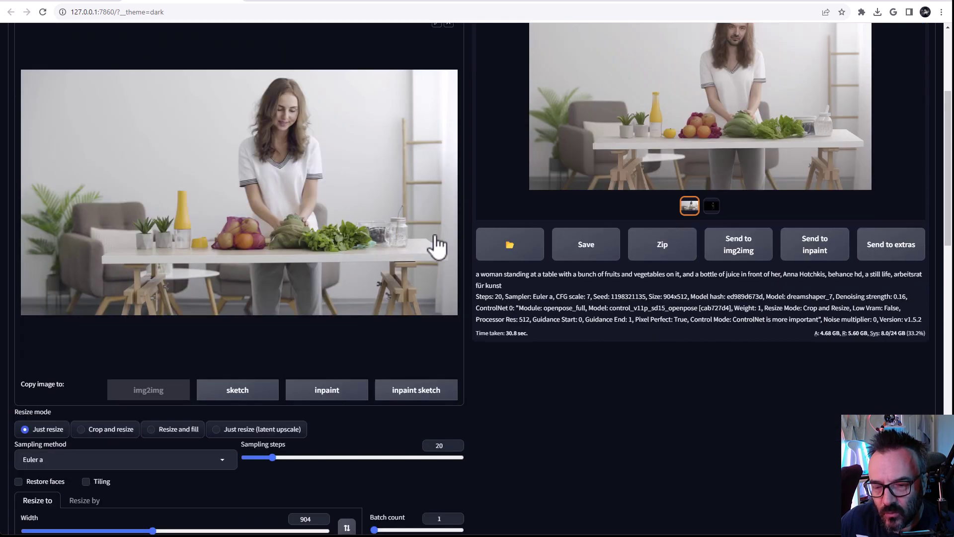
pyautogui.scroll(1, 437, 247)
# Switch to Shutter Encoder and set JPEG as the conversion function for the kitchen video
pyautogui.hotkey('alt', 'Tab')
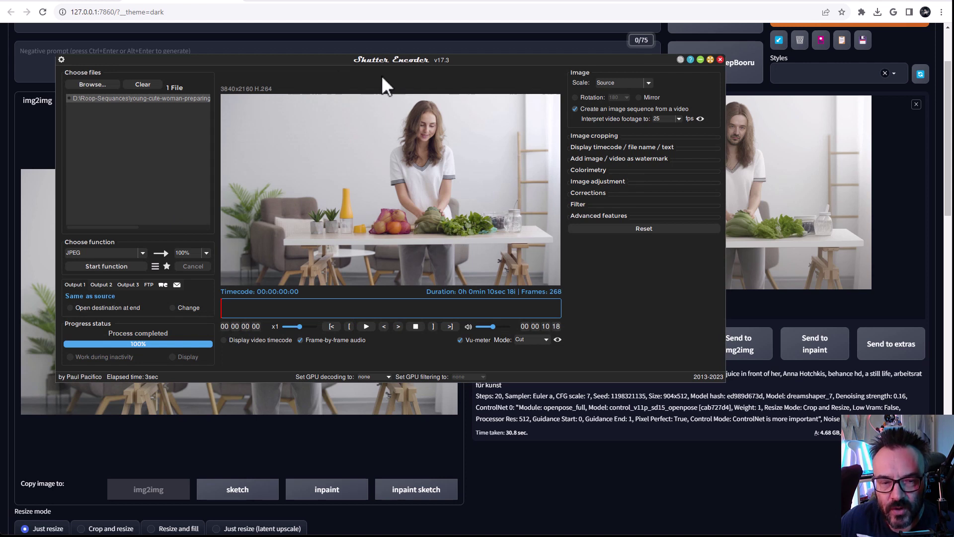
pyautogui.moveTo(322, 59); pyautogui.dragTo(337, 50)
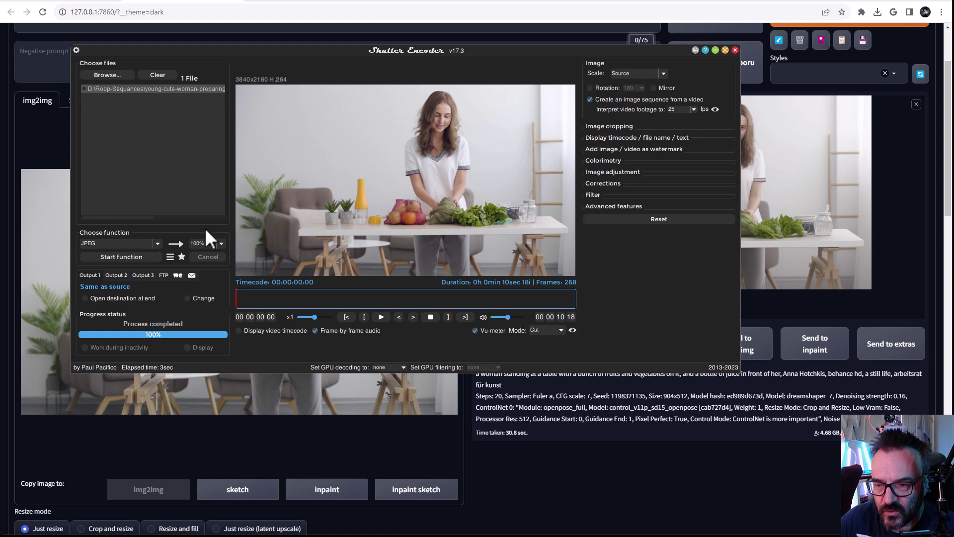
pyautogui.click(157, 244)
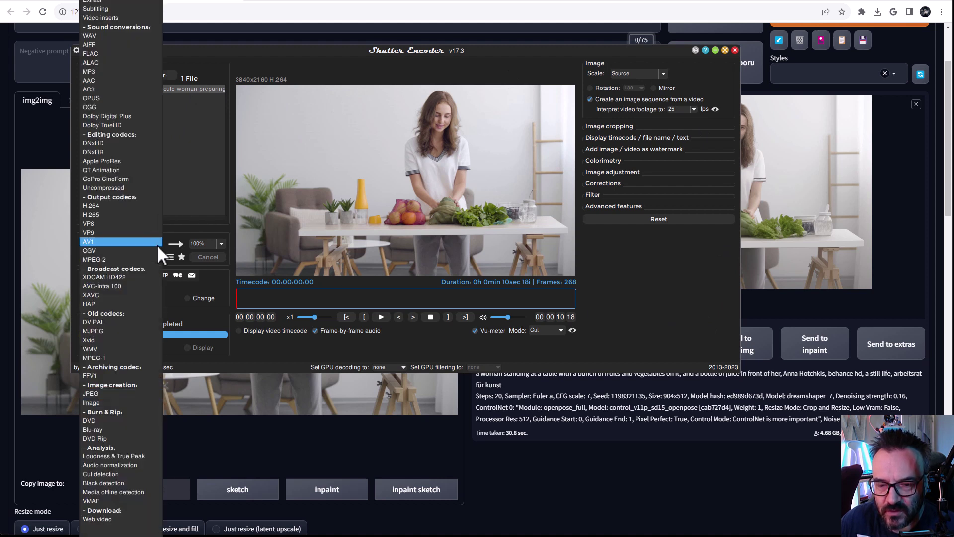
pyautogui.click(124, 396)
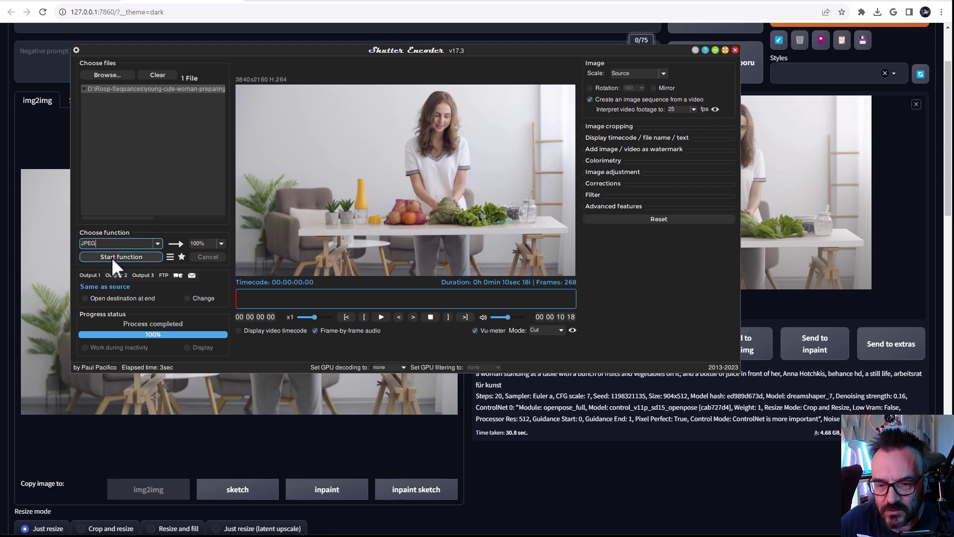
# Browse the extracted JPEG frames in the sq folder, then return to the web UI
pyautogui.hotkey('alt', 'Tab')
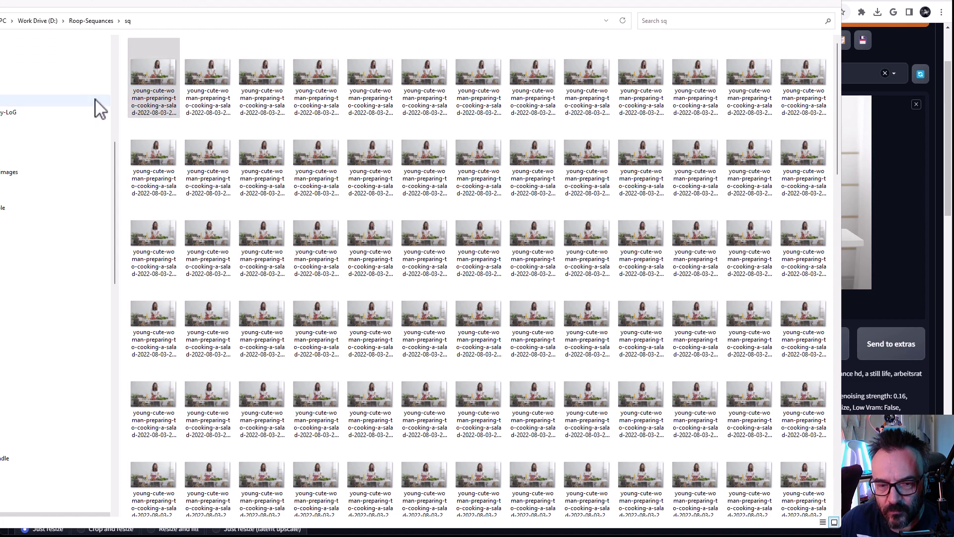
pyautogui.scroll(-5, 745, 224)
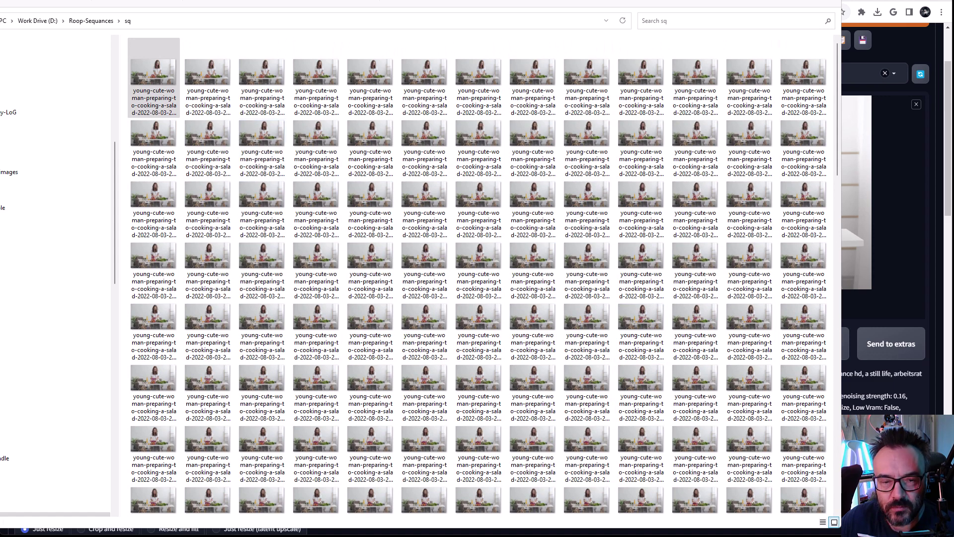
pyautogui.hotkey('alt', 'Tab')
pyautogui.moveTo(392, 60); pyautogui.dragTo(199, 67)
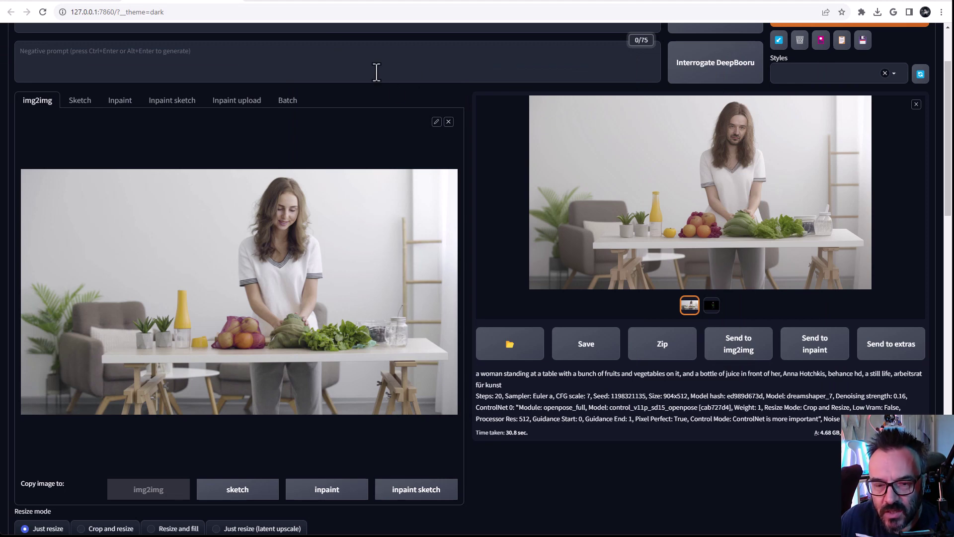
pyautogui.scroll(-1, 359, 142)
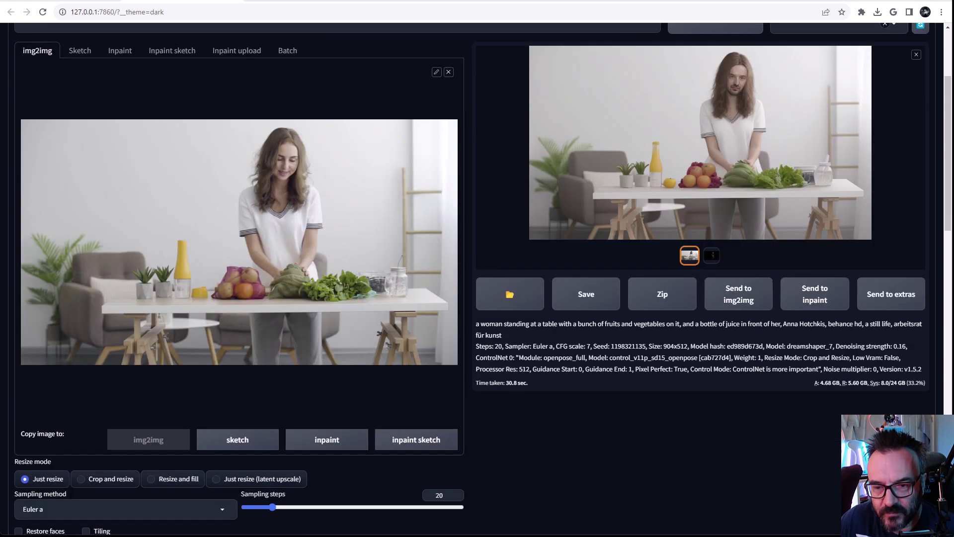
pyautogui.scroll(2, 238, 224)
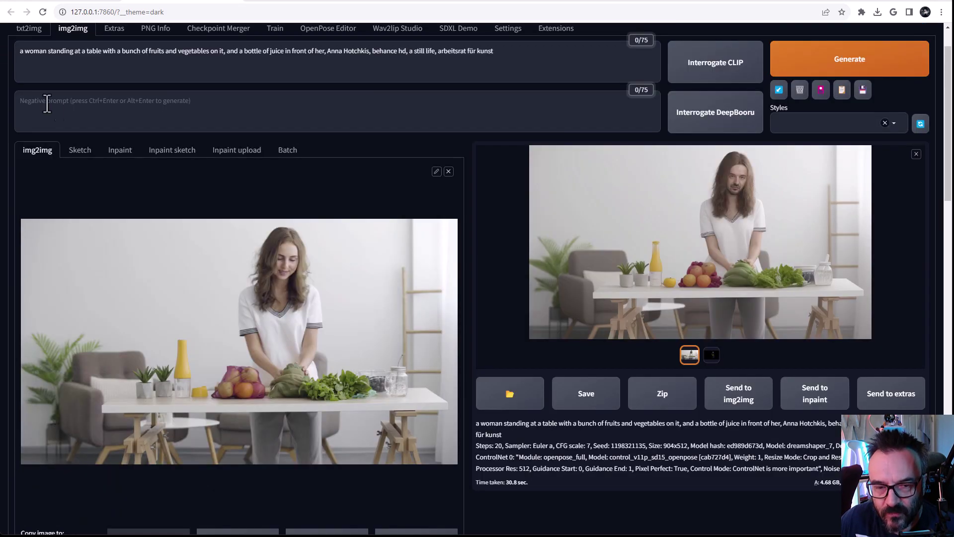
# Set img2img Batch input to D:\Roop-Sequances\sq and output to D:\Roop-Sequances\sq-out
pyautogui.click(288, 152)
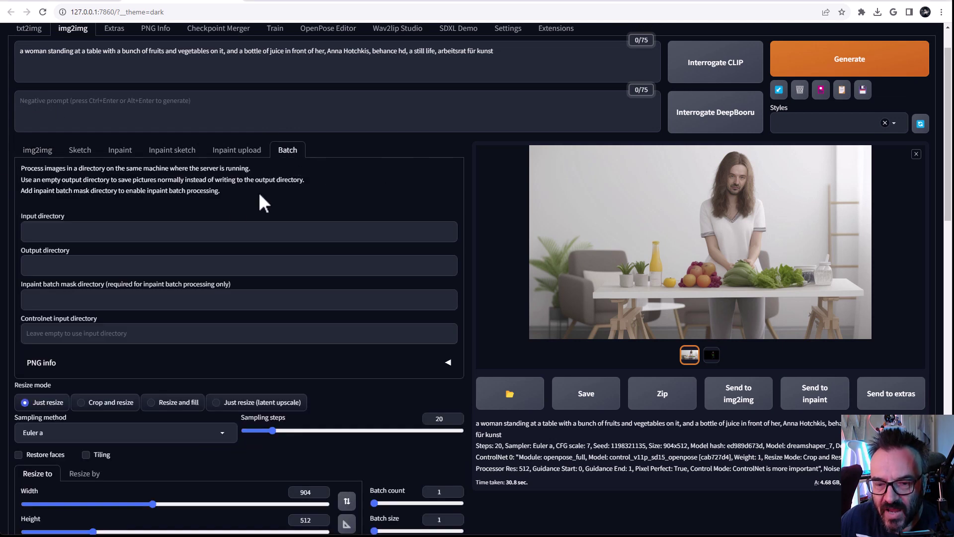
pyautogui.click(114, 234)
pyautogui.write('D:\\Roop-Sequances\\sq')
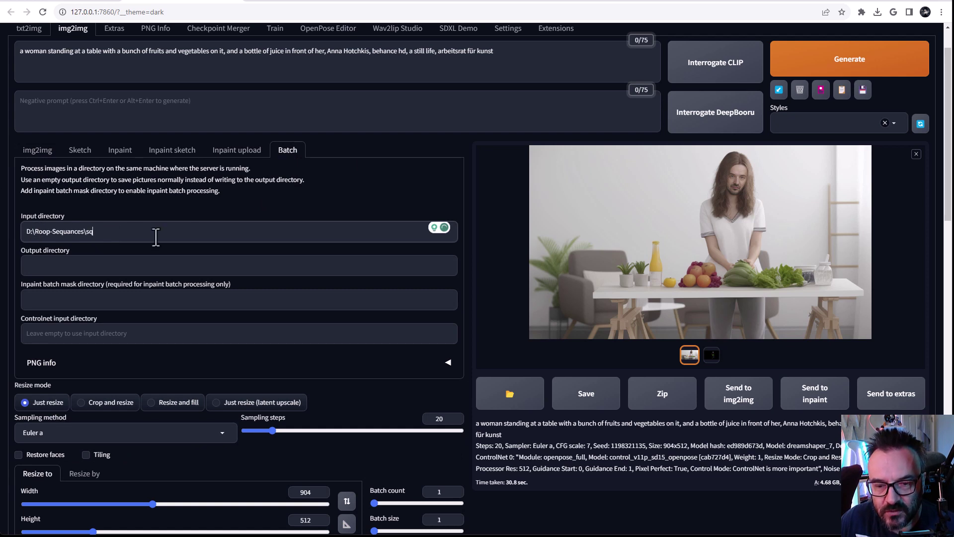
pyautogui.click(109, 267)
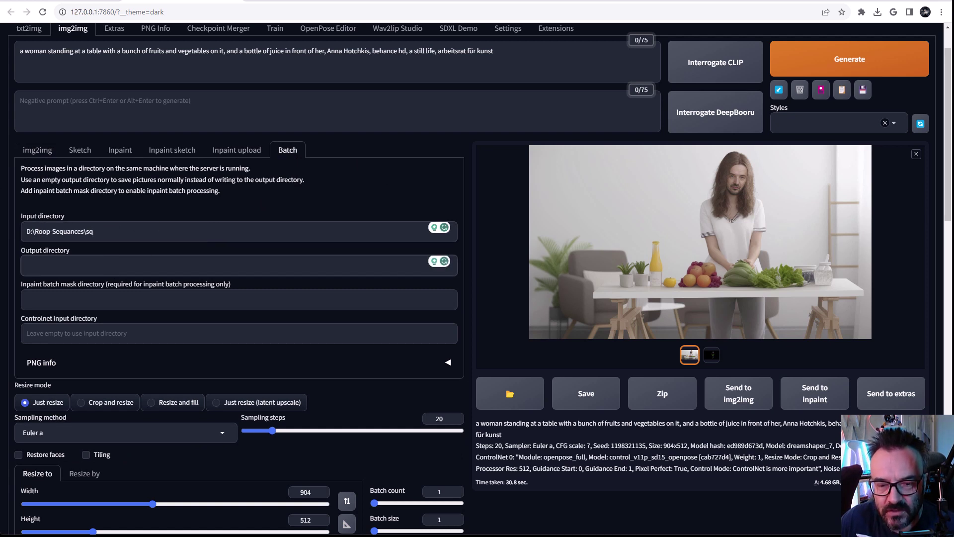
pyautogui.write('D:\\Roop-Sequances\\sq-out')
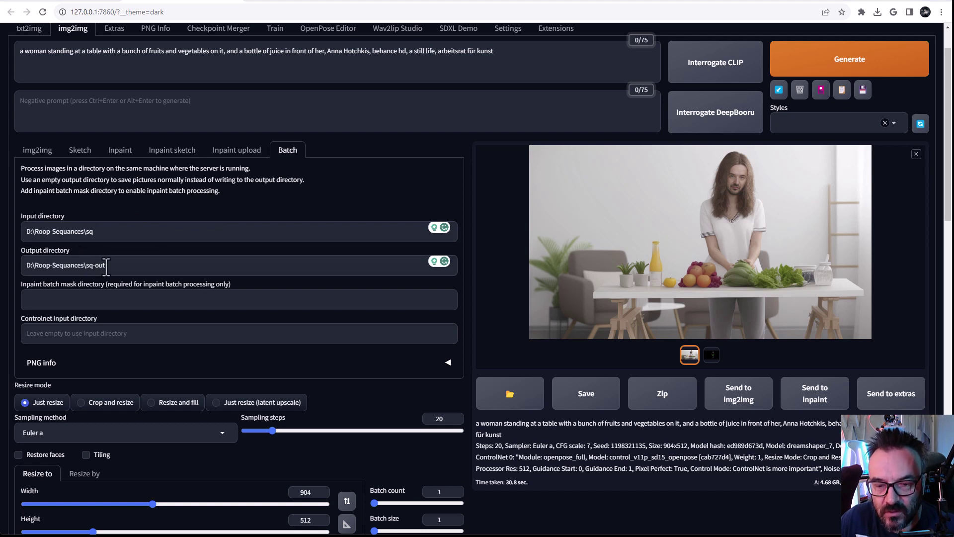
pyautogui.moveTo(109, 266); pyautogui.dragTo(86, 267)
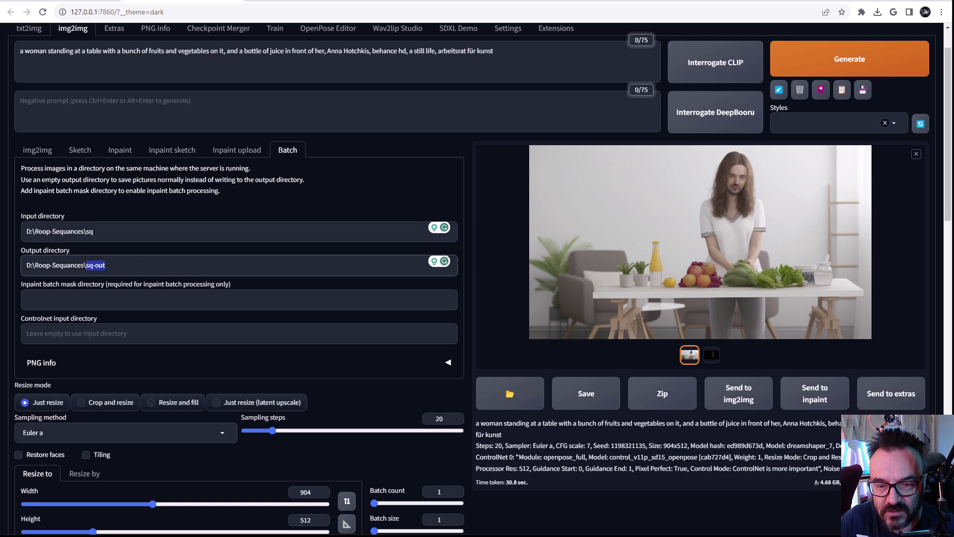
pyautogui.click(132, 332)
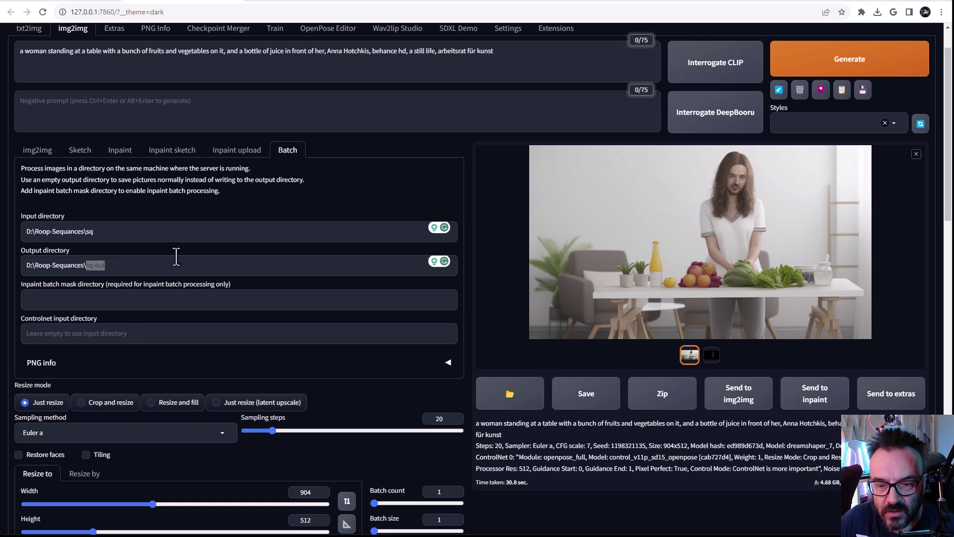
pyautogui.scroll(-2, 177, 258)
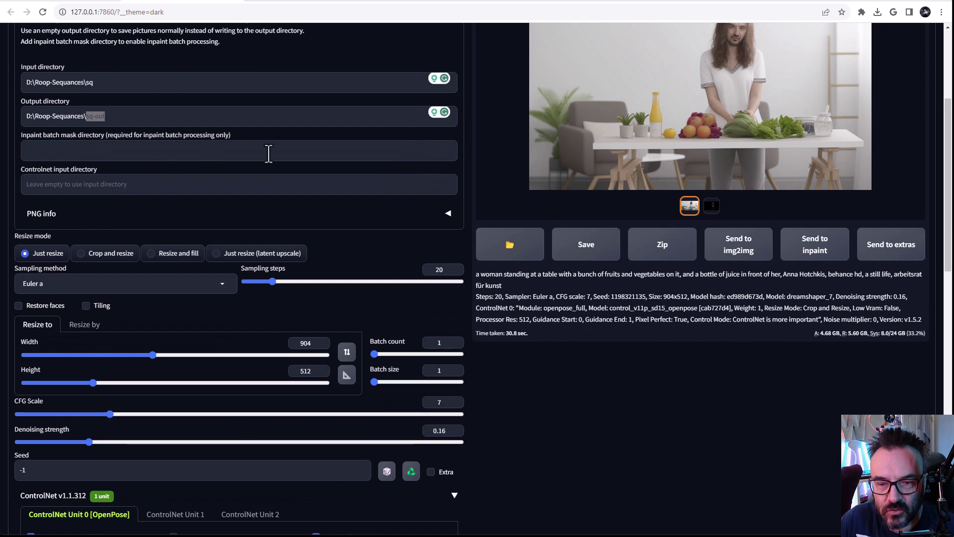
pyautogui.scroll(-1, 269, 153)
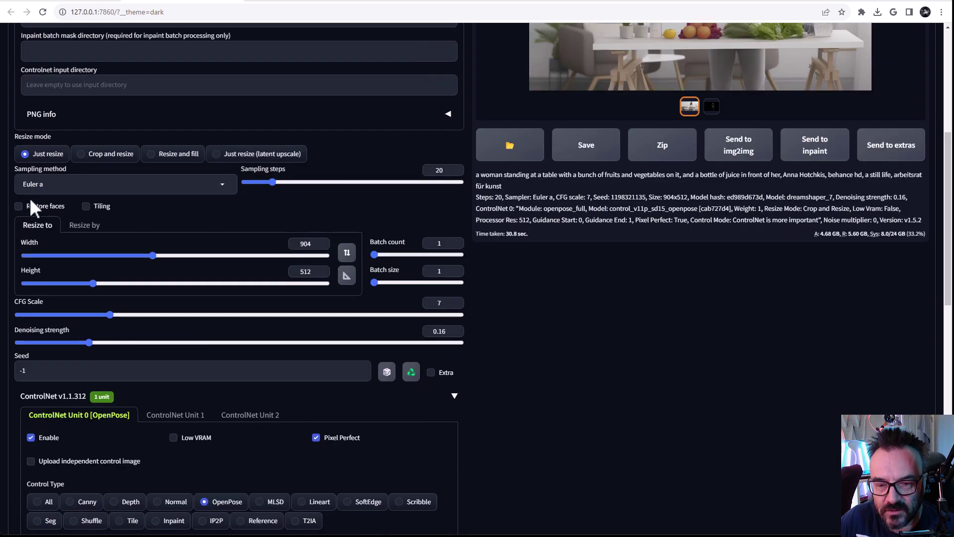
pyautogui.scroll(-1, 81, 242)
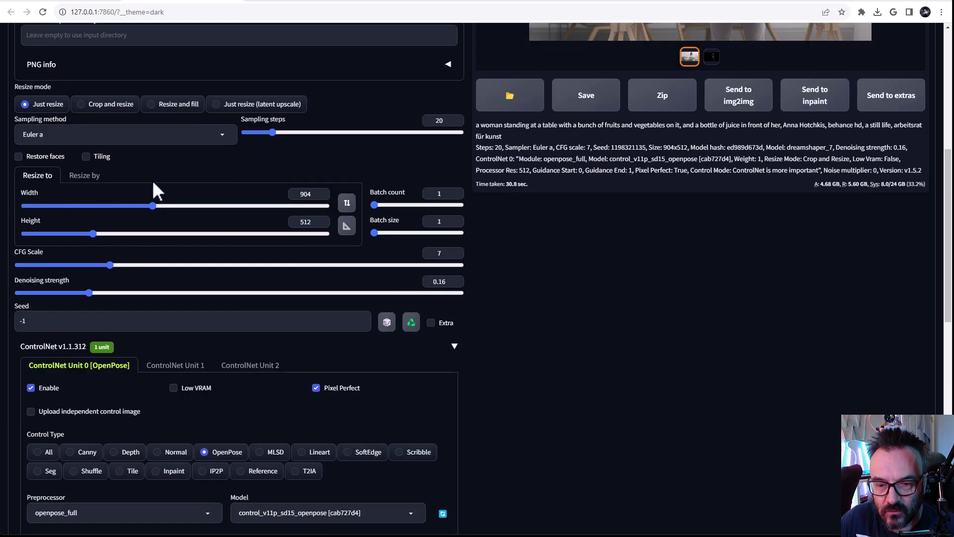
pyautogui.scroll(1, 152, 179)
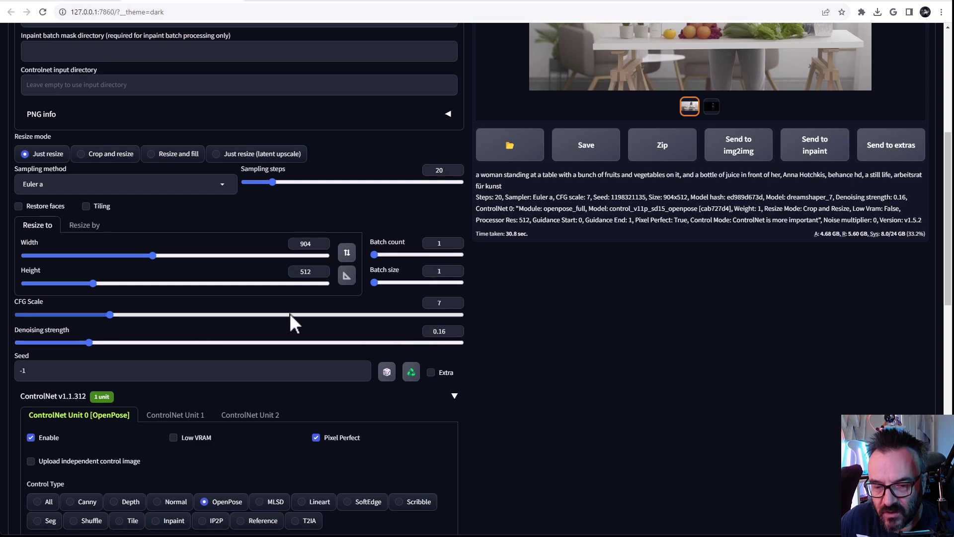
pyautogui.scroll(-2, 194, 313)
pyautogui.scroll(-2, 193, 312)
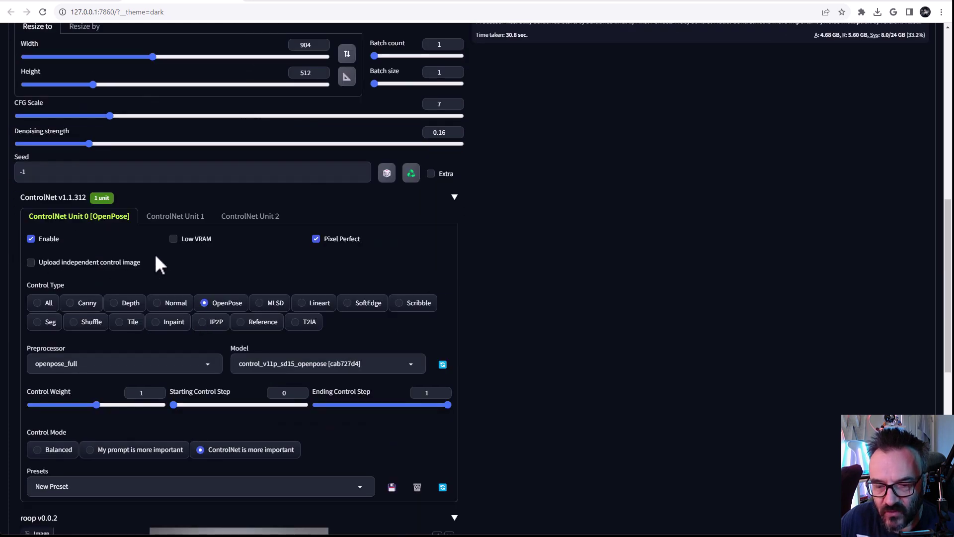
pyautogui.scroll(-1, 225, 274)
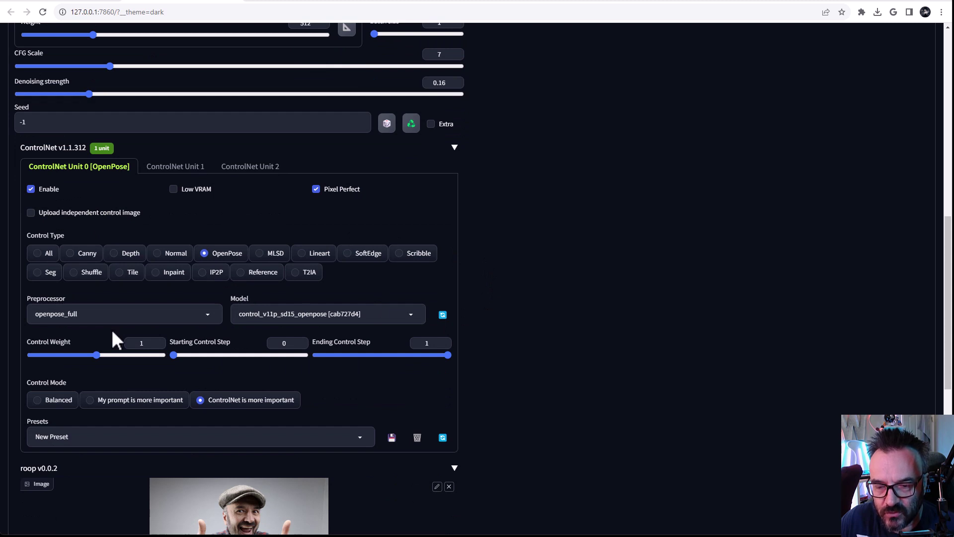
pyautogui.scroll(-3, 111, 329)
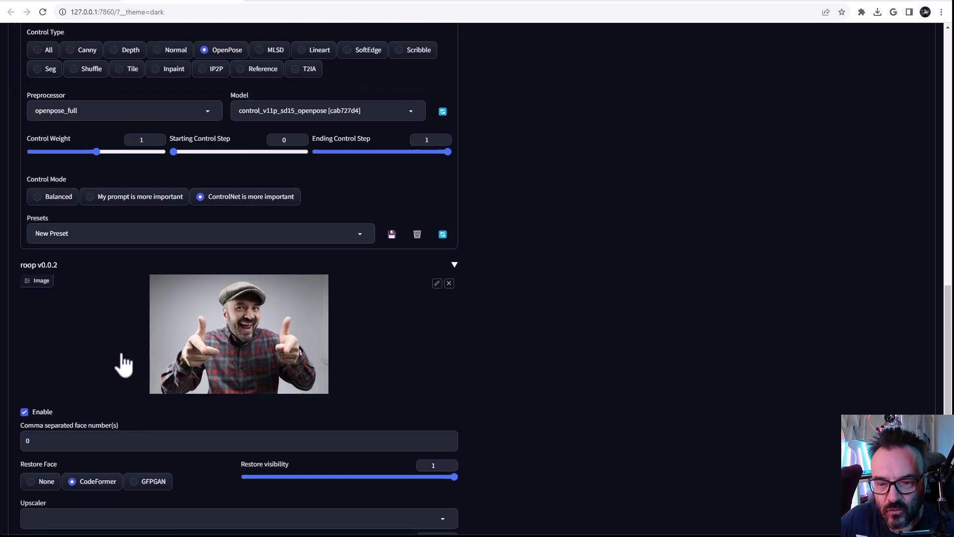
pyautogui.scroll(-2, 125, 364)
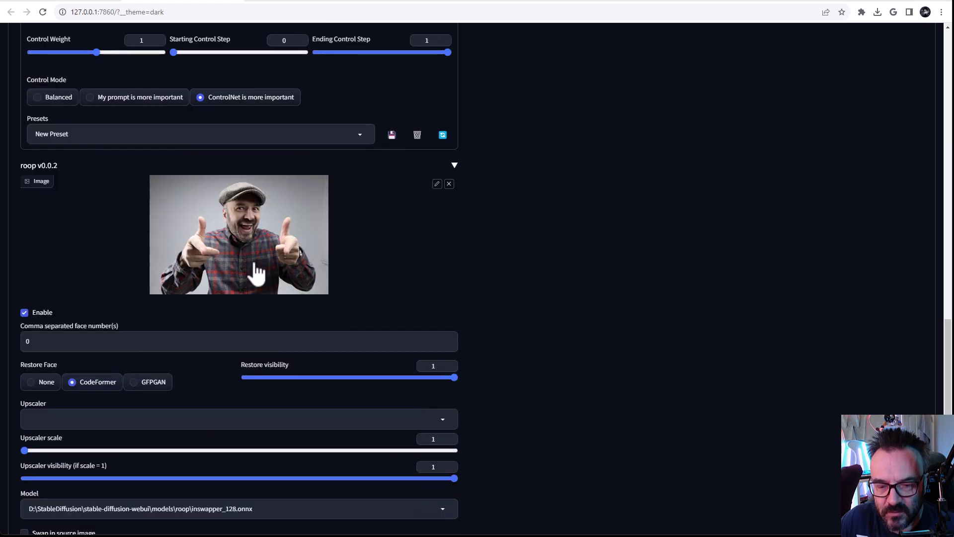
pyautogui.scroll(15, 171, 224)
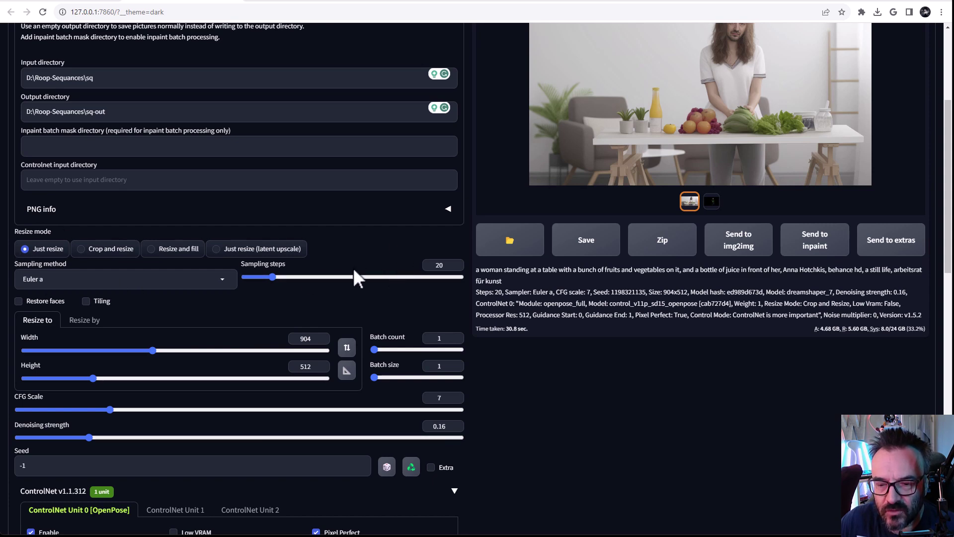
pyautogui.scroll(2, 463, 299)
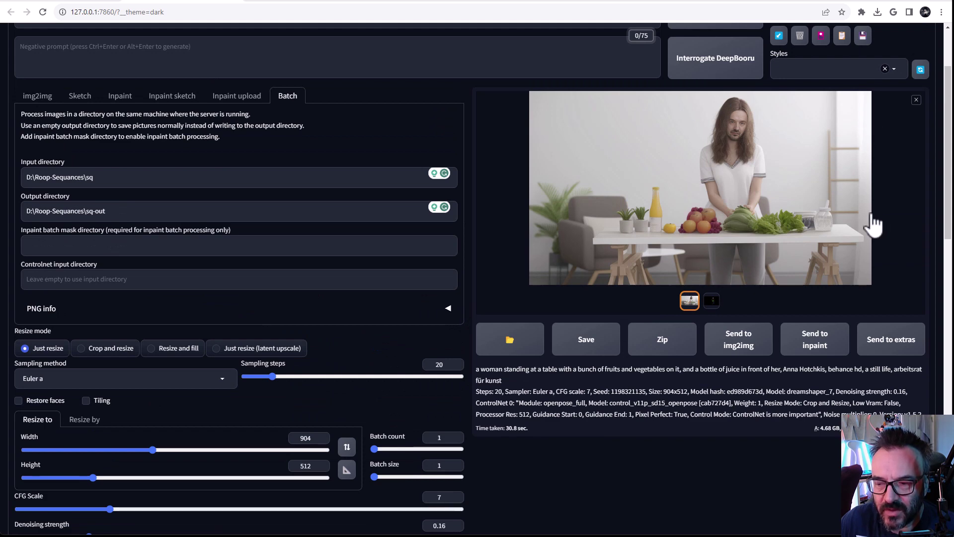
pyautogui.scroll(1, 894, 220)
pyautogui.scroll(1, 895, 220)
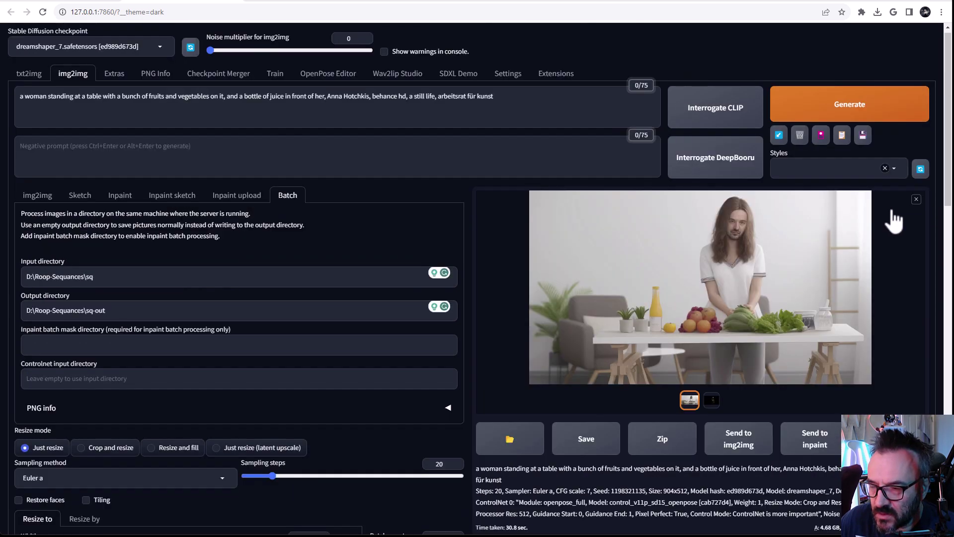
# Start the batch run, then point ControlNet's Batch input directory at D:\Roop-Sequances\sq
pyautogui.click(865, 106)
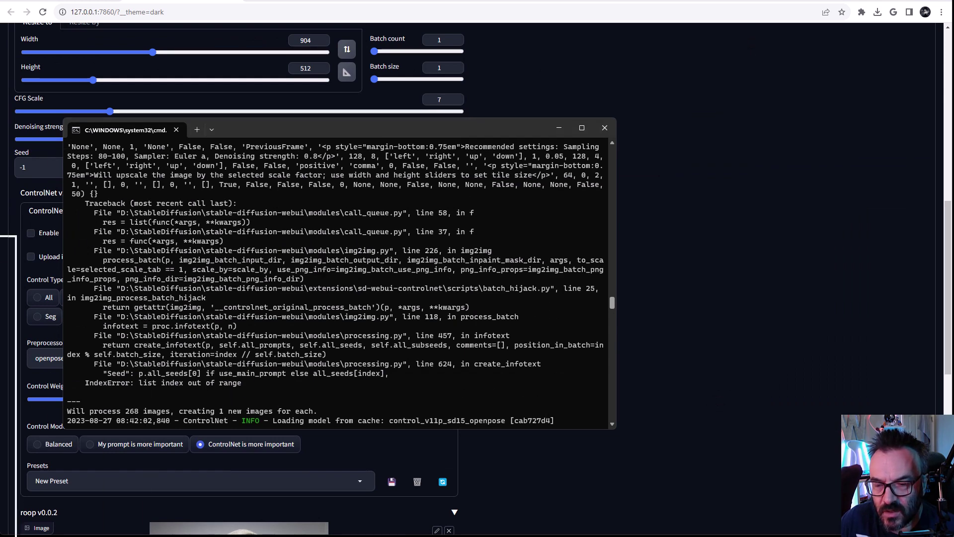
pyautogui.hotkey('alt', 'Tab')
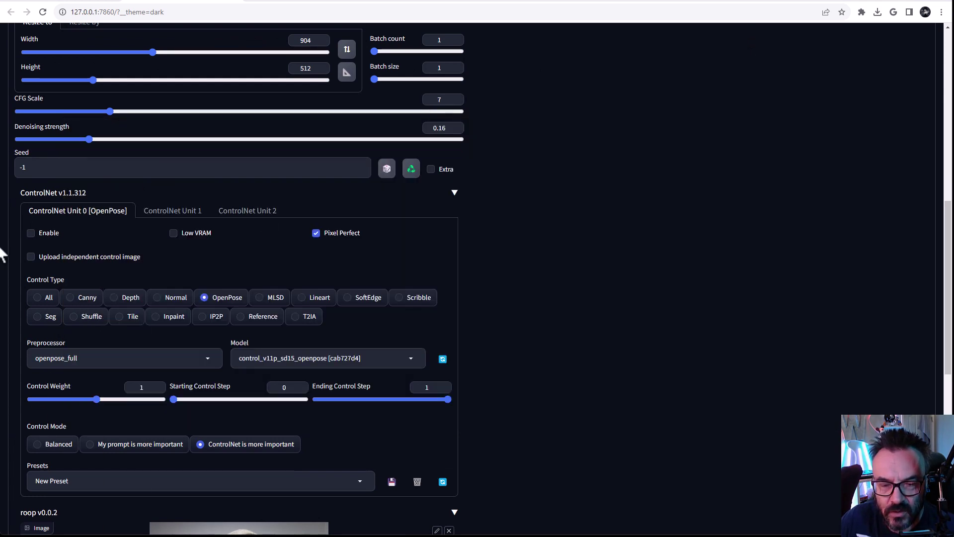
pyautogui.click(30, 256)
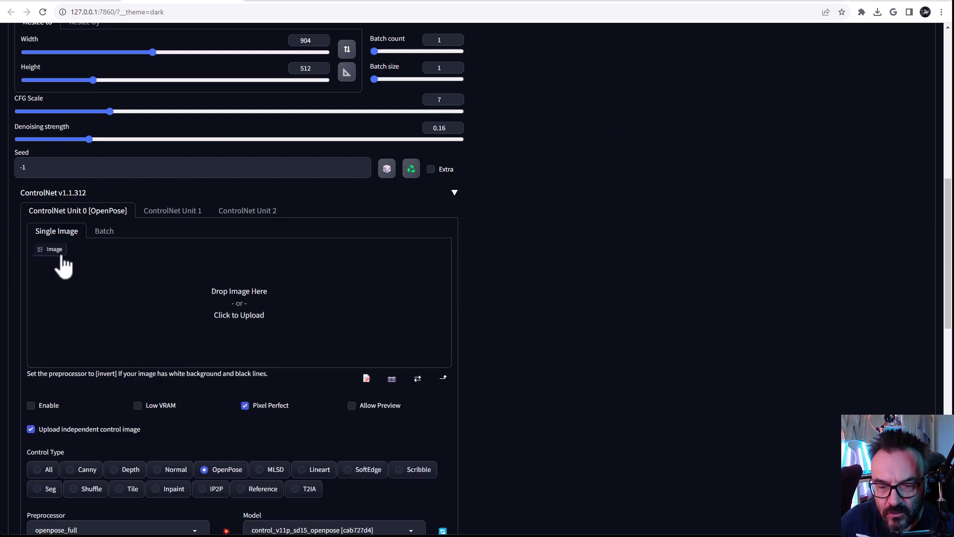
pyautogui.click(104, 231)
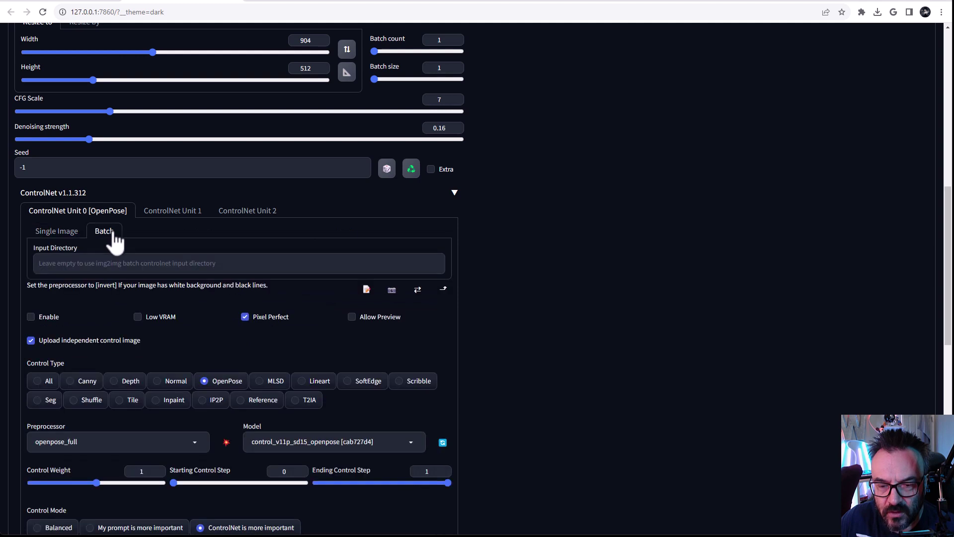
pyautogui.click(69, 265)
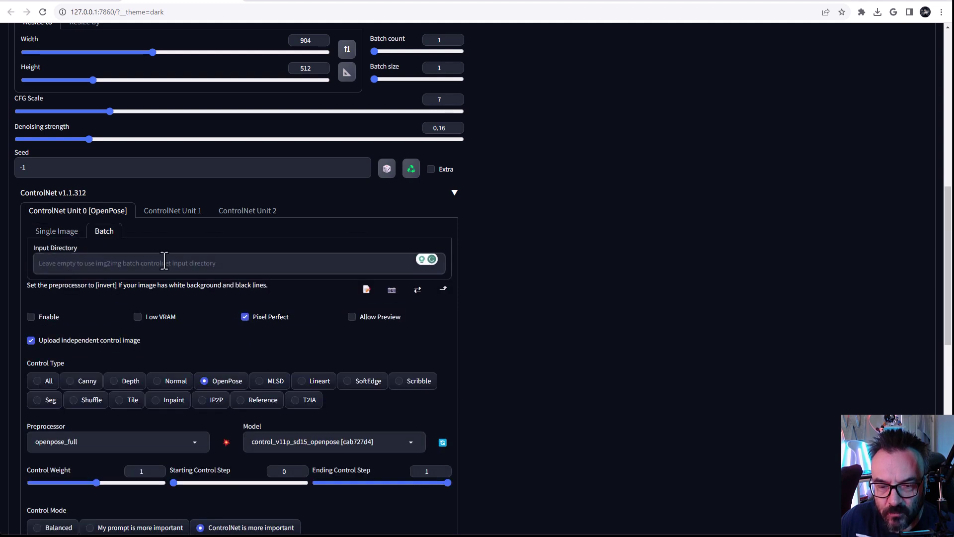
pyautogui.write('D:\\Roop-Sequances\\sq')
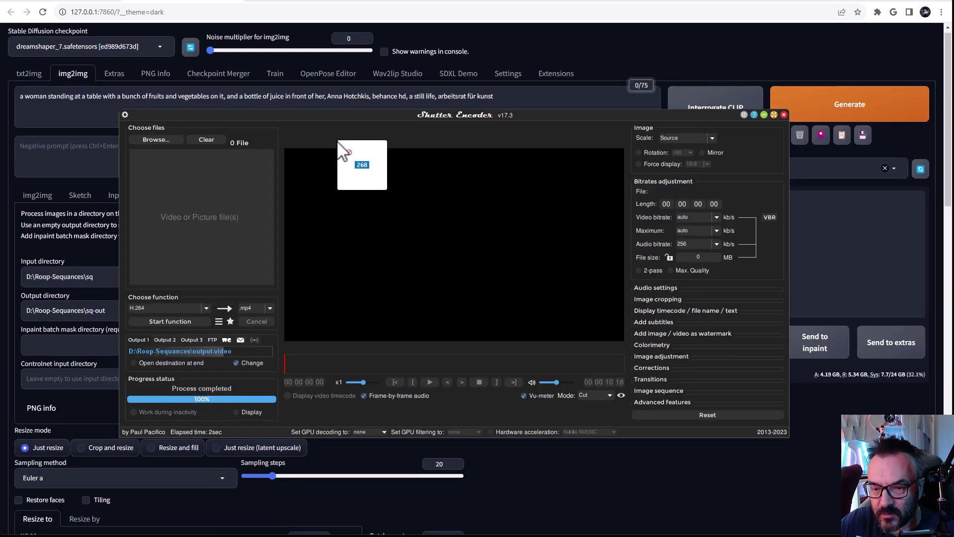
# Load the 268 processed frames and encode them as an H.264 MP4 image sequence at 25 fps
pyautogui.moveTo(321, 150); pyautogui.dragTo(193, 188)
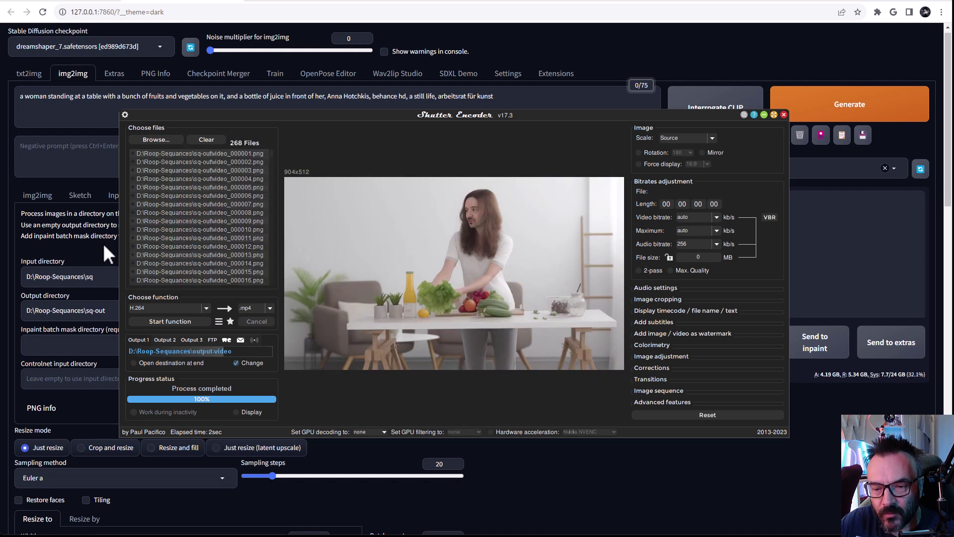
pyautogui.click(207, 308)
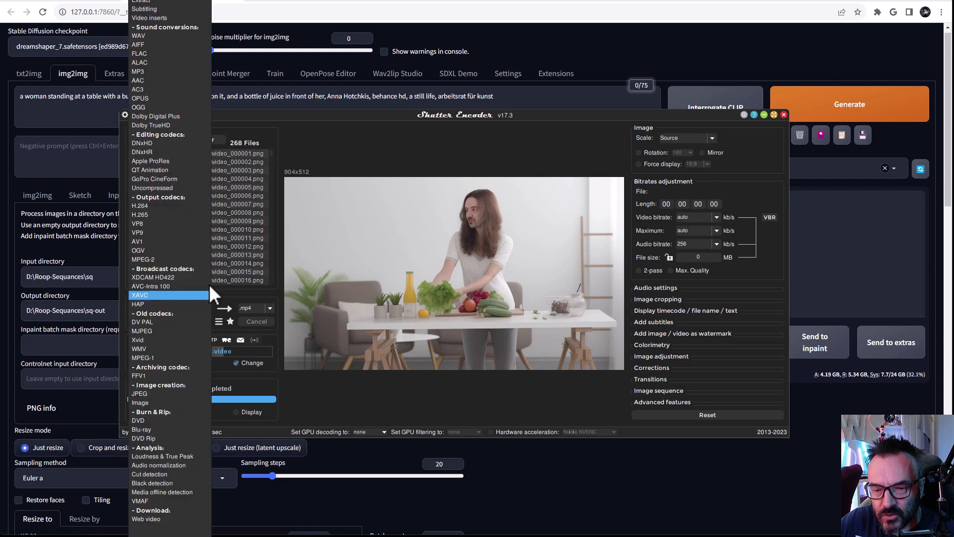
pyautogui.click(169, 205)
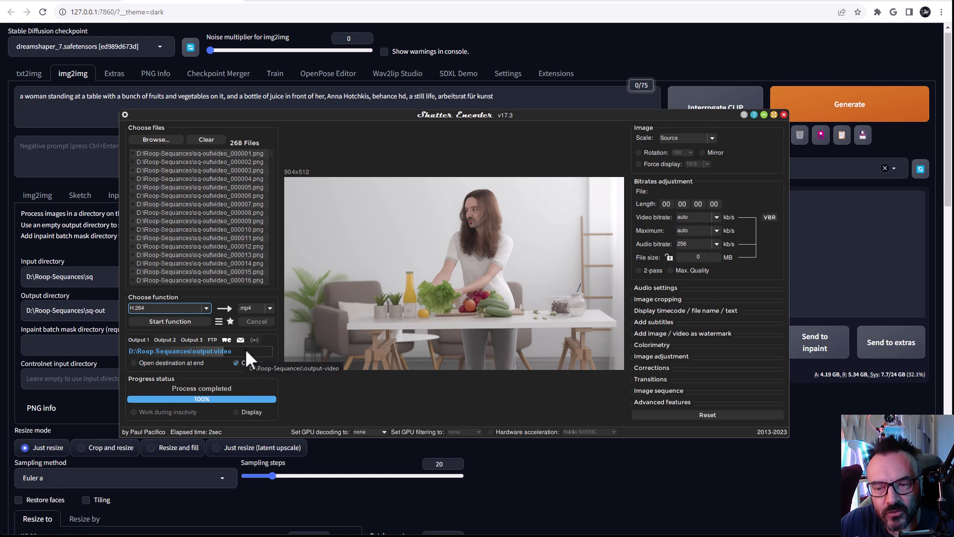
pyautogui.click(646, 390)
pyautogui.click(638, 366)
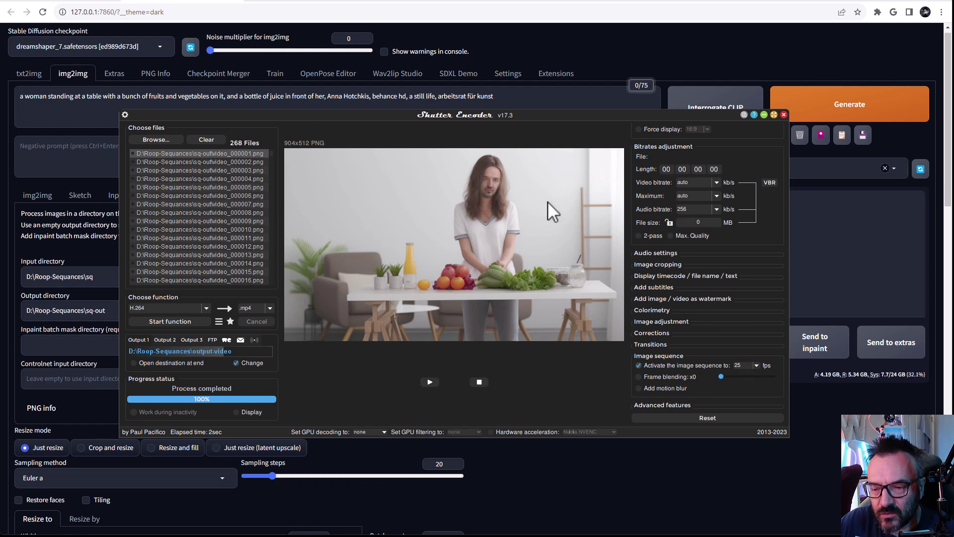
pyautogui.click(170, 321)
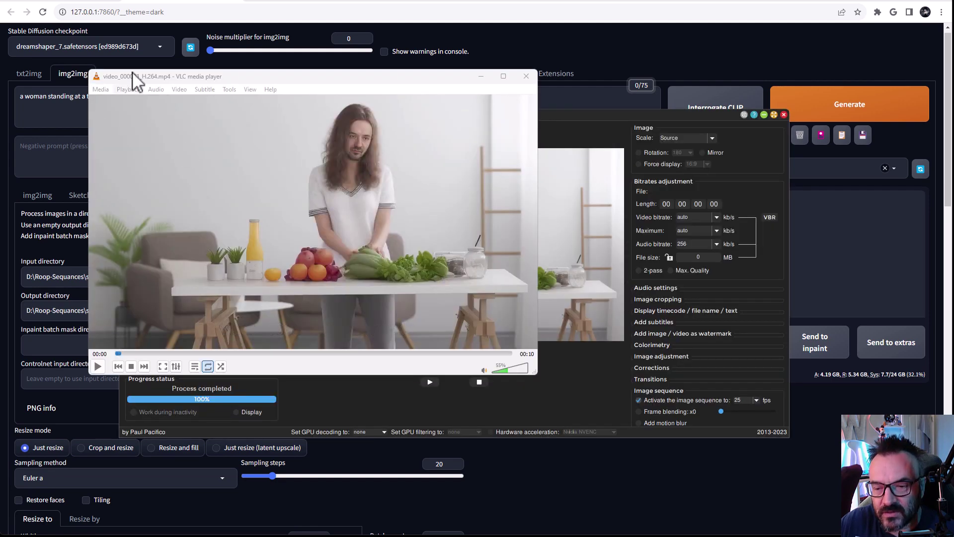
# Play the encoded face-swapped video in VLC and seek ahead to about 8 seconds and the end
pyautogui.click(95, 367)
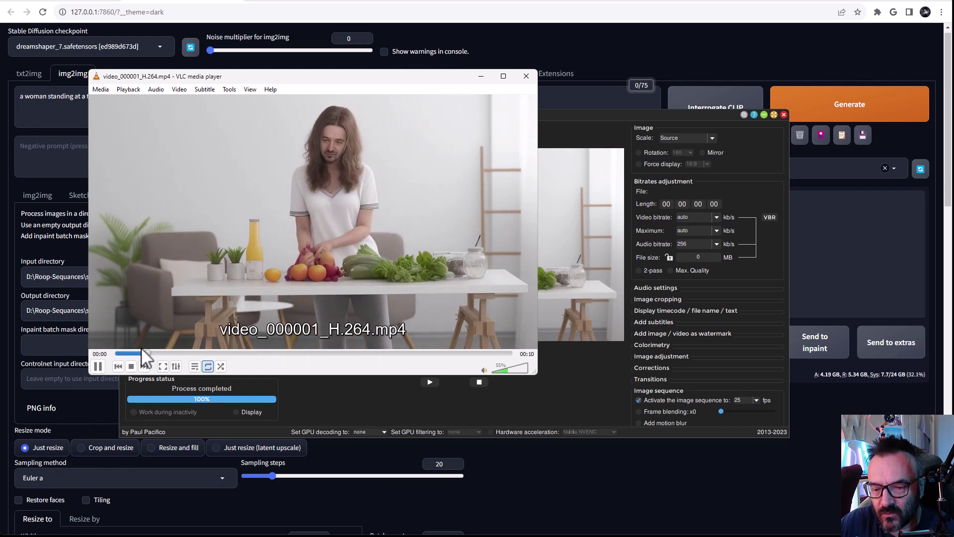
pyautogui.moveTo(142, 353); pyautogui.dragTo(451, 354)
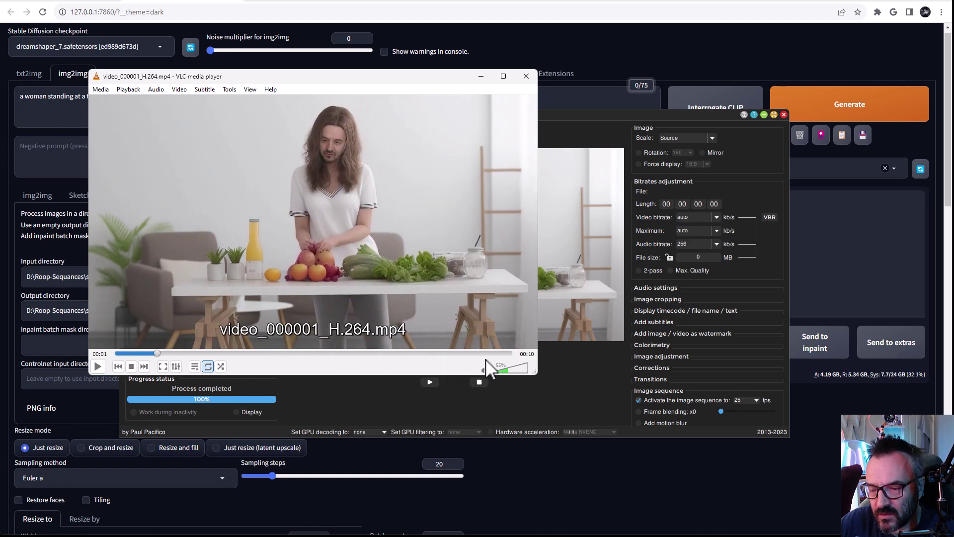
pyautogui.click(485, 354)
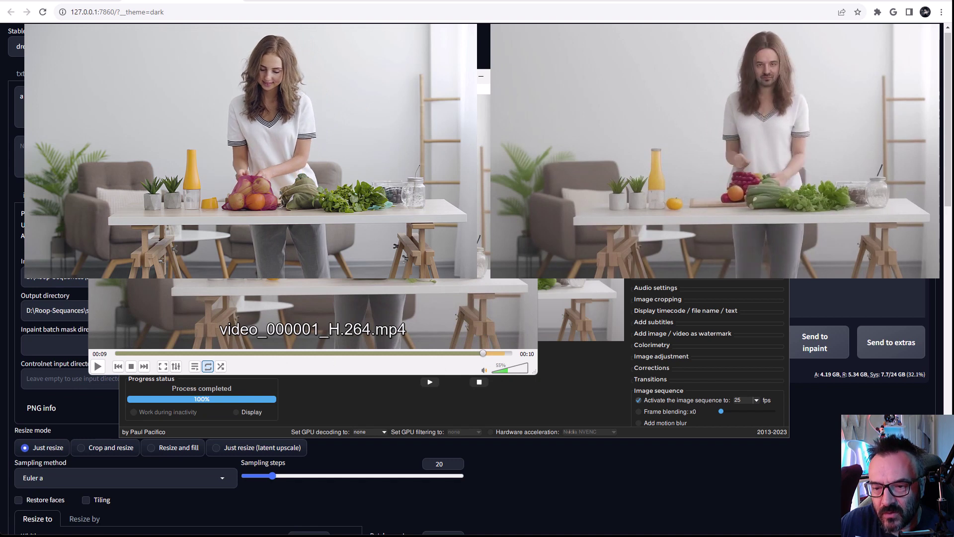